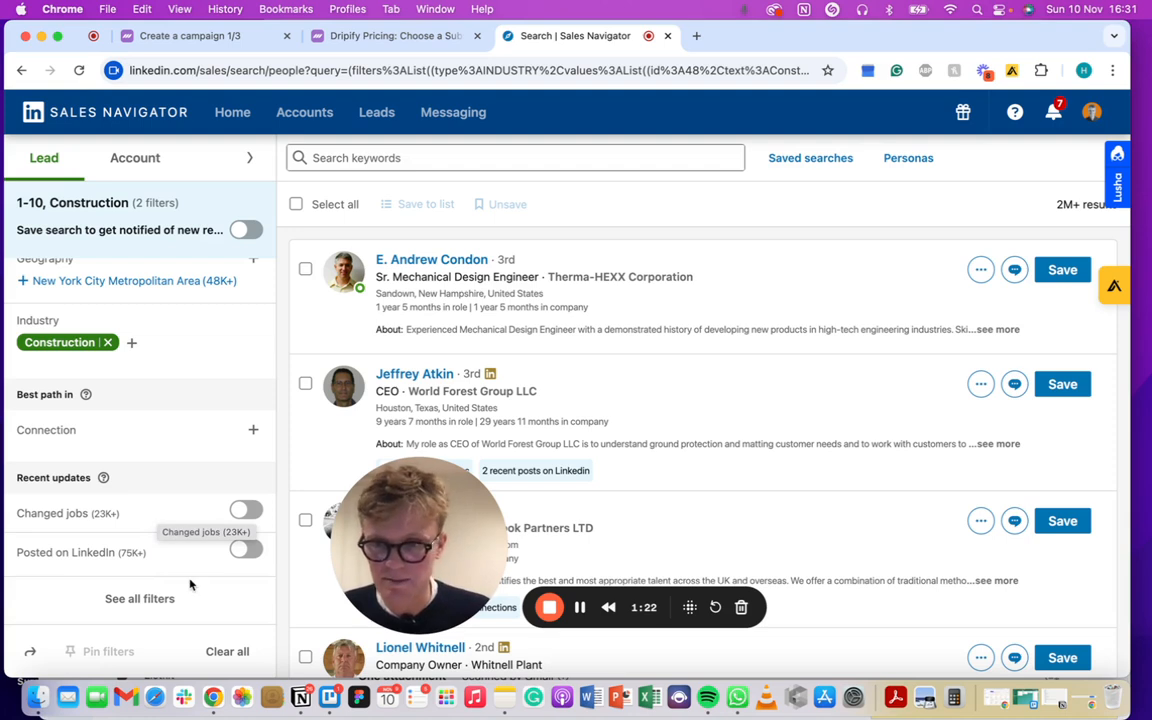
Turn on the Posted on LinkedIn filter under Recent updates for the lead search.
scroll(87, 411, "up", 3)
scroll(87, 411, "down", 3)
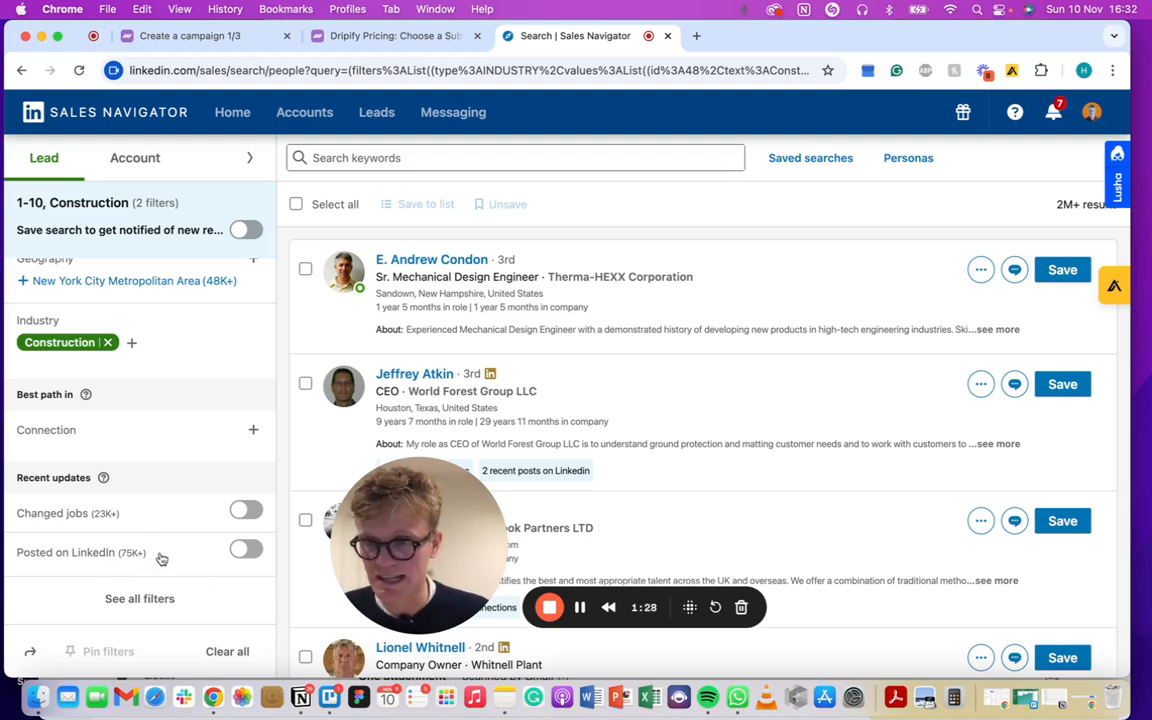
left_click(246, 549)
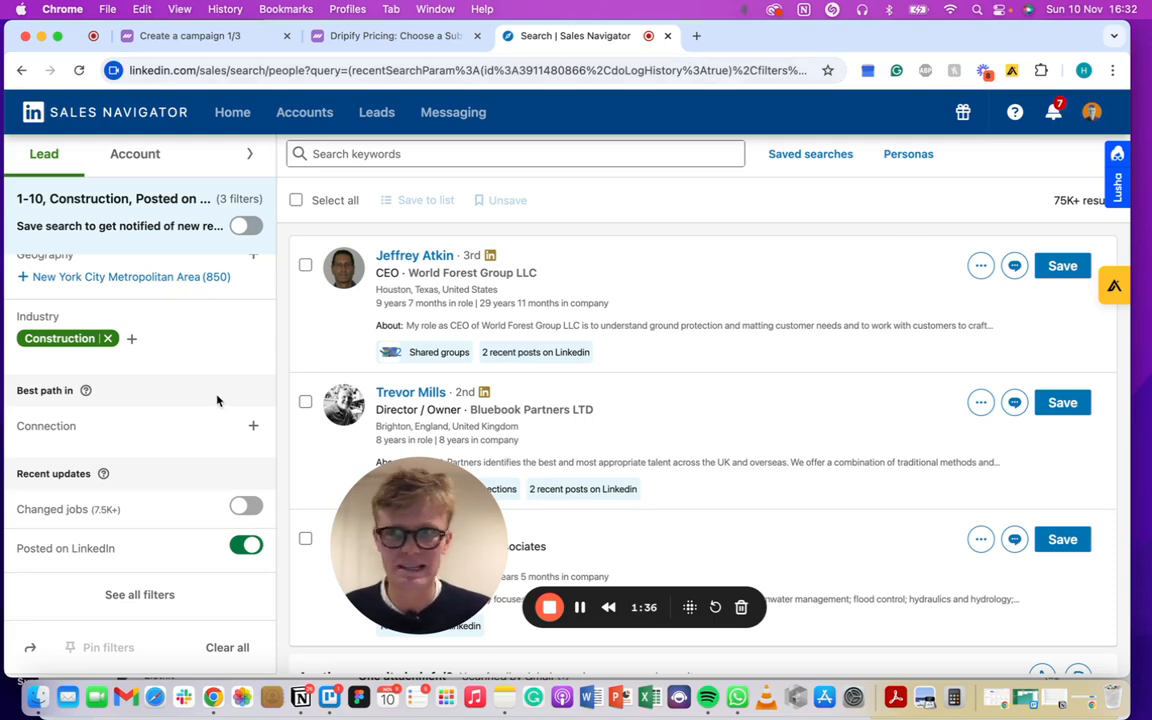
Add United Kingdom as an included region in the Geography filter.
scroll(225, 395, "up", 5)
scroll(229, 392, "down", 3)
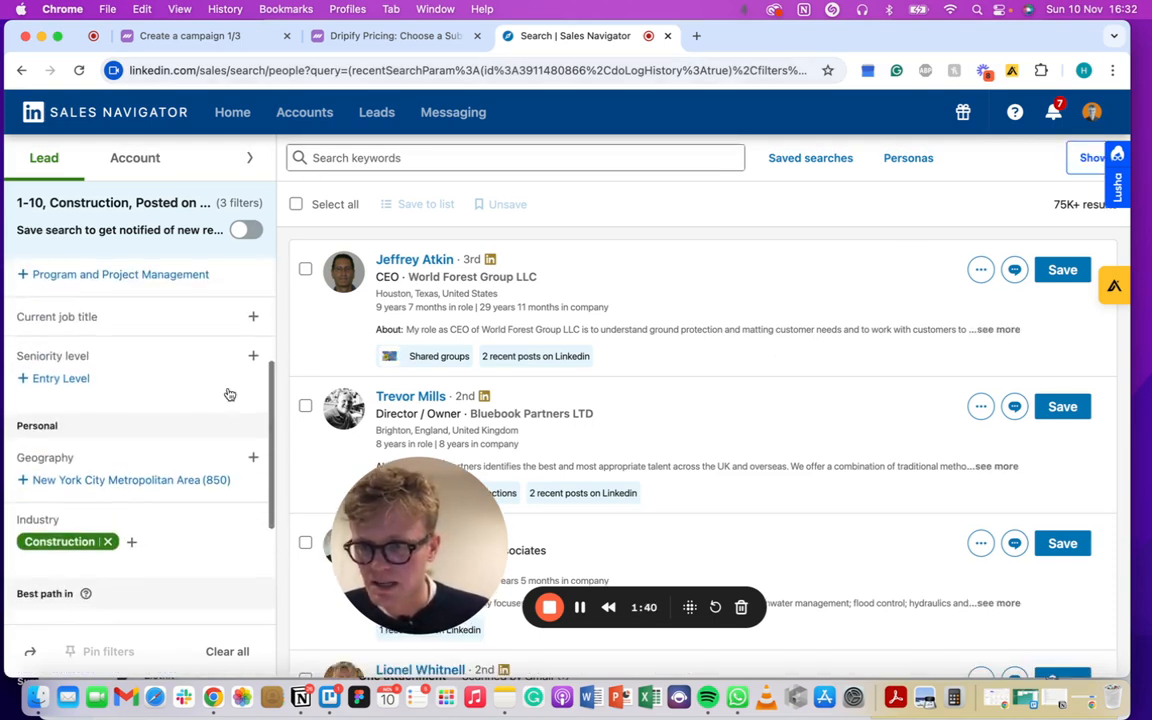
scroll(229, 393, "down", 2)
left_click(253, 421)
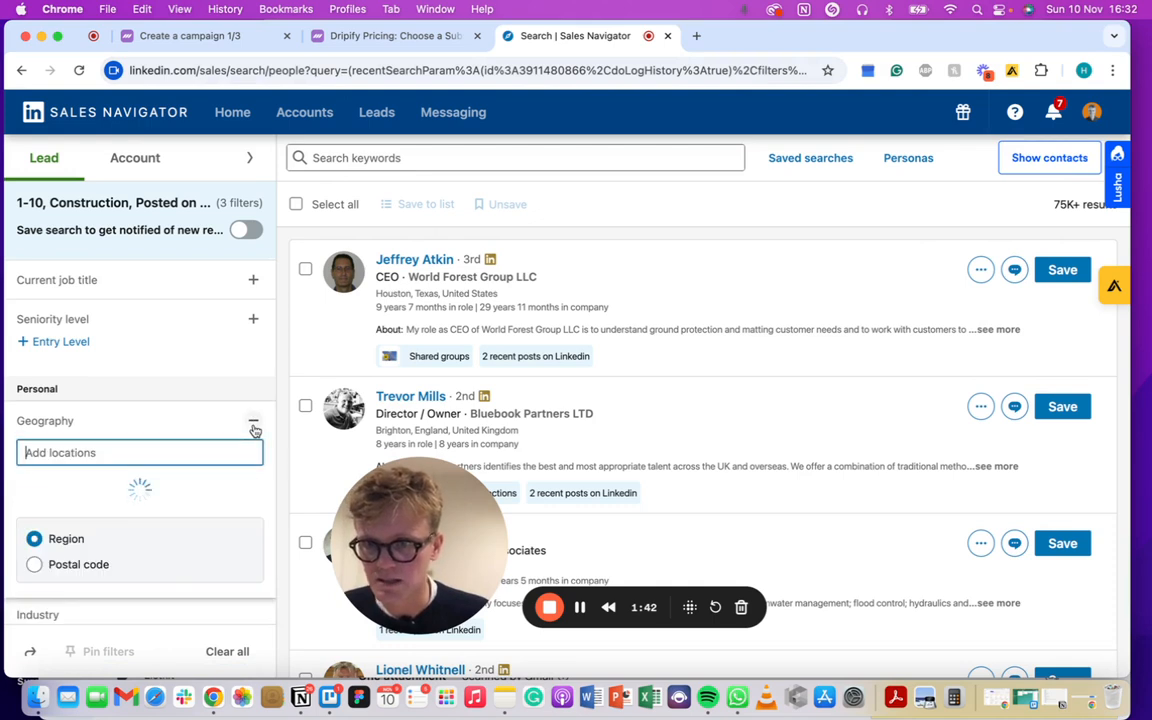
type("unit")
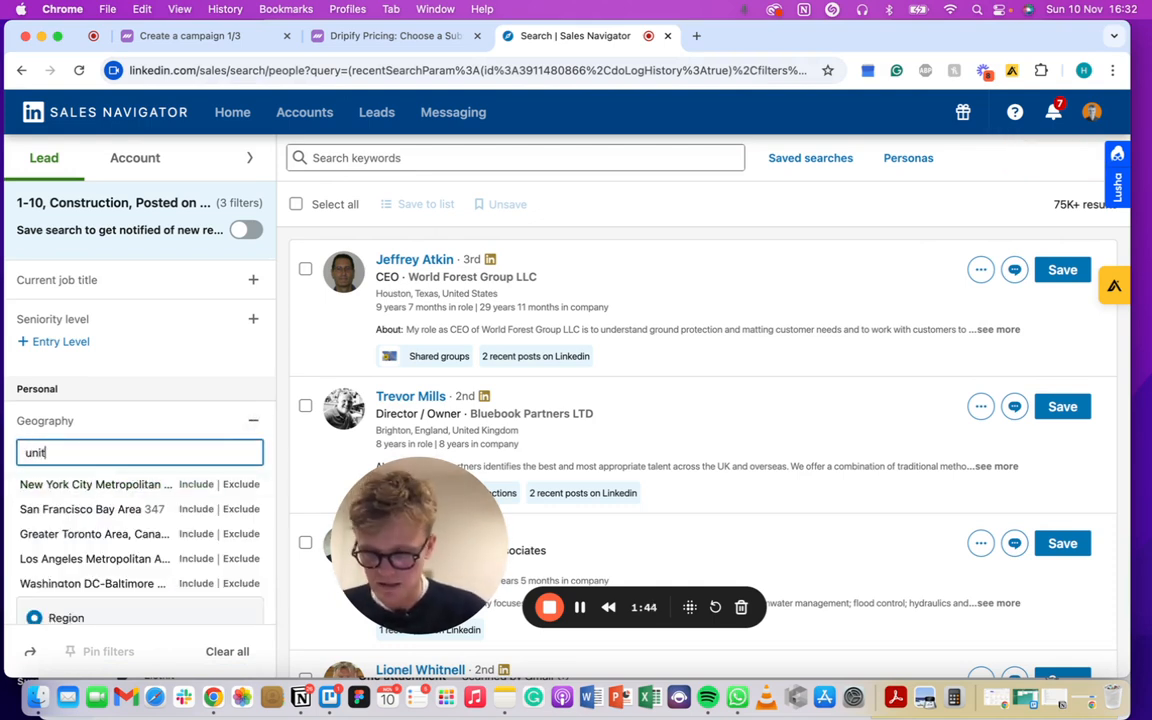
type("ed")
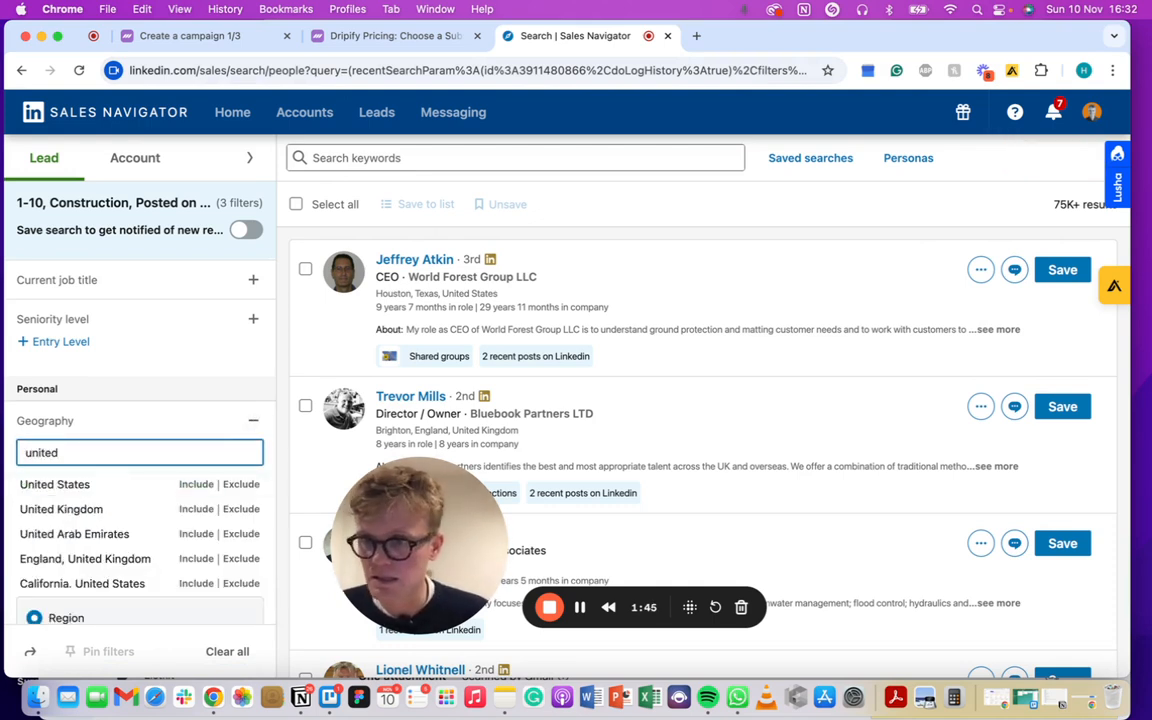
left_click(203, 509)
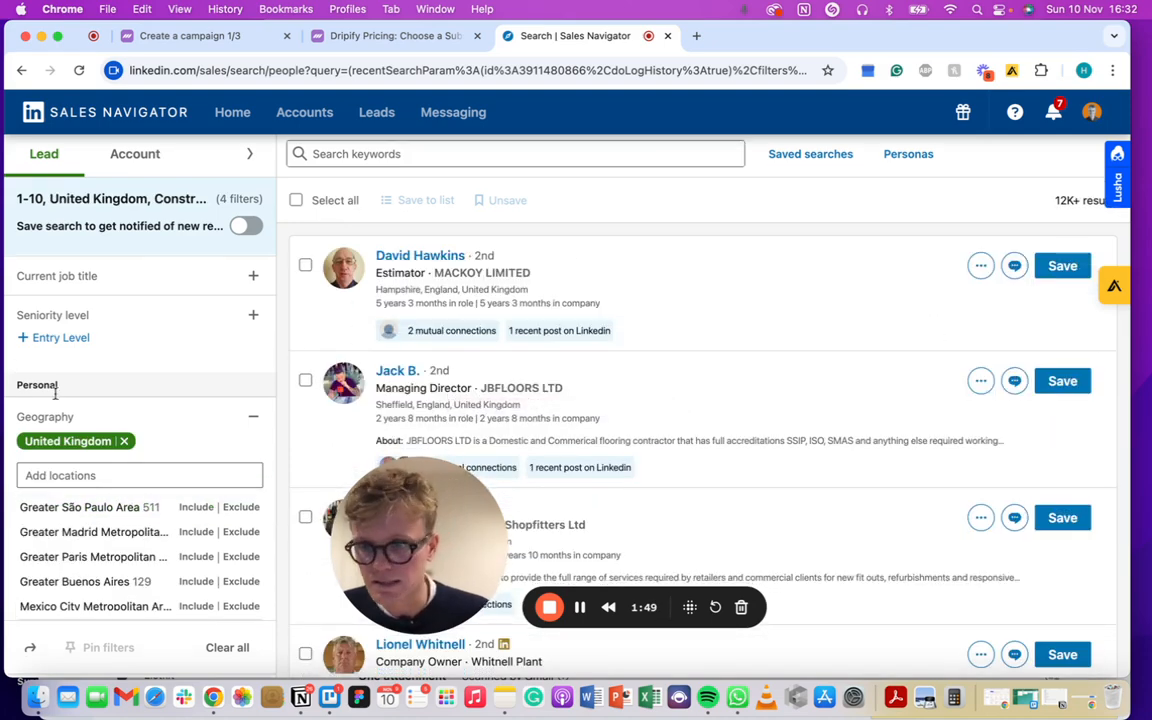
Include Owner / Partner in the Seniority level filter.
scroll(98, 452, "down", 5)
scroll(135, 380, "up", 10)
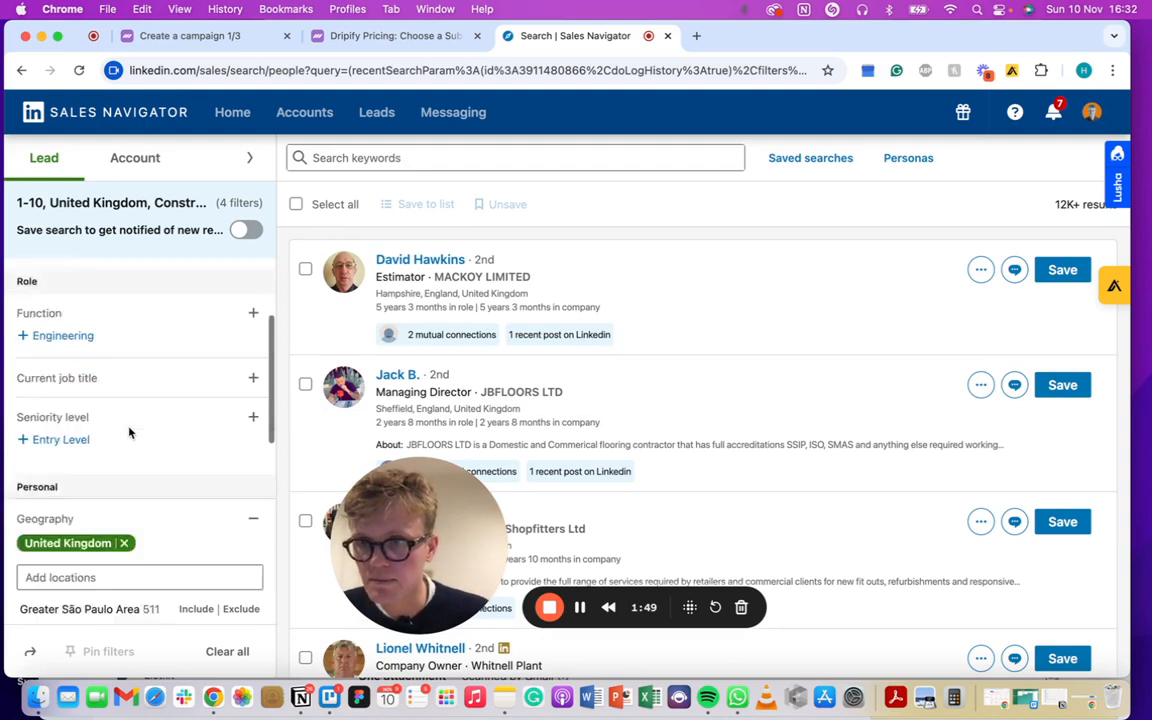
scroll(128, 432, "down", 4)
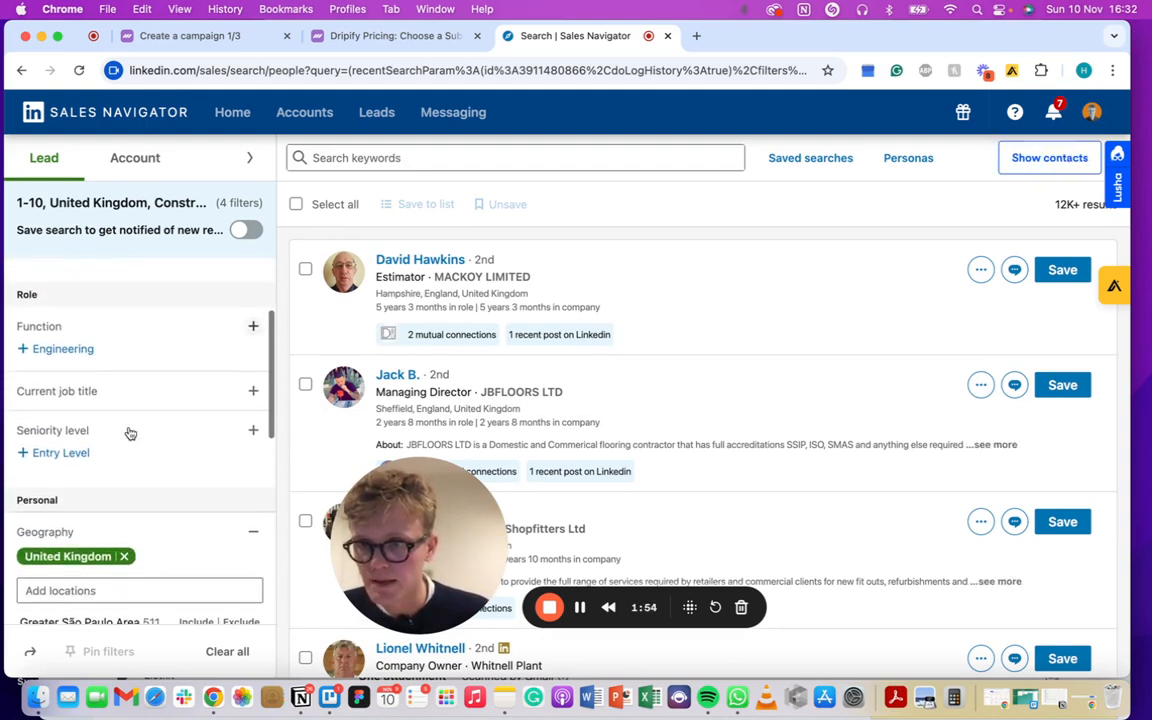
left_click(254, 419)
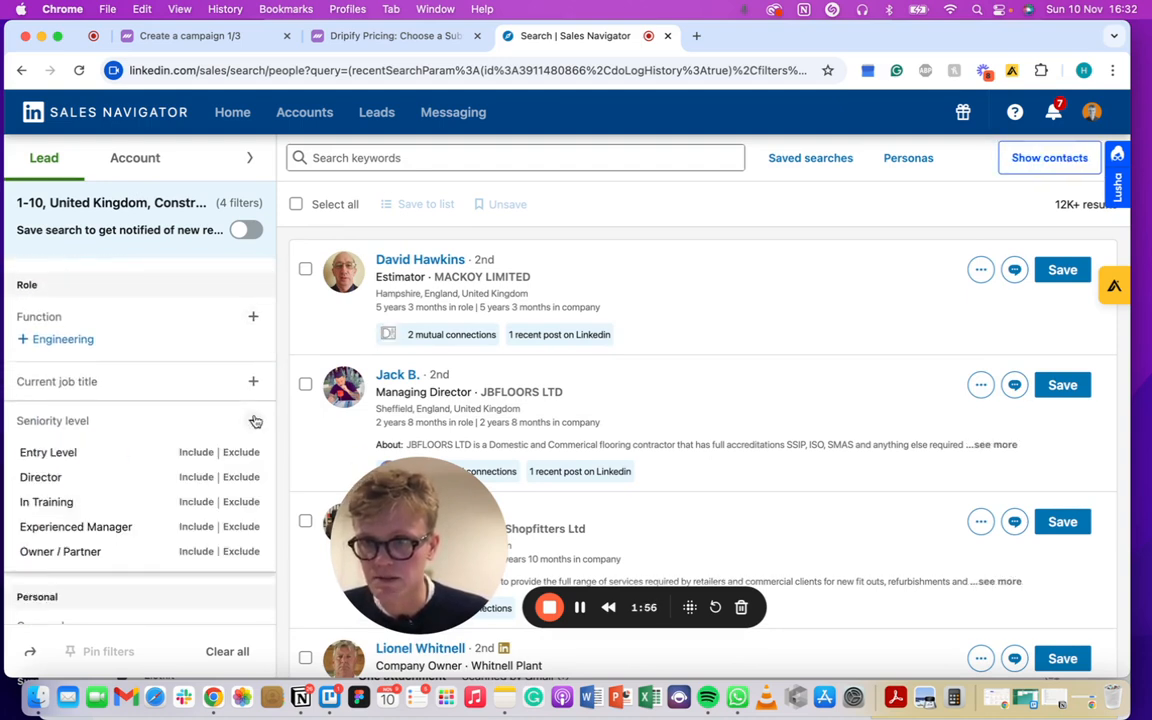
left_click(197, 553)
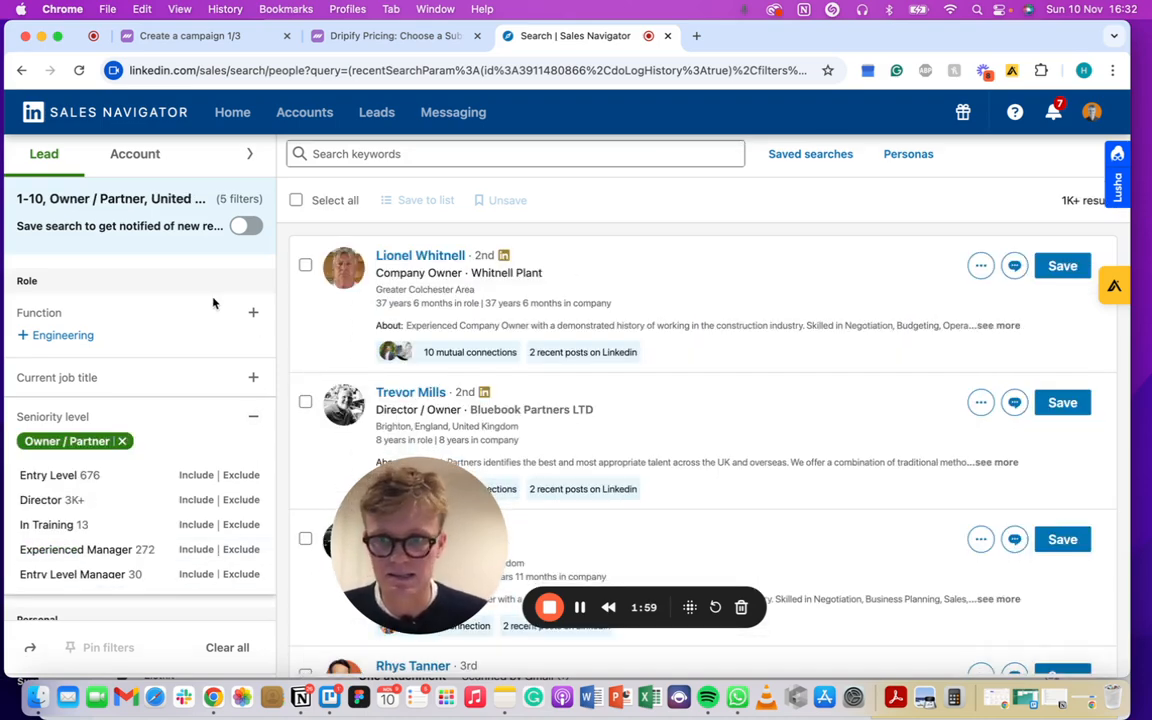
scroll(169, 373, "down", 5)
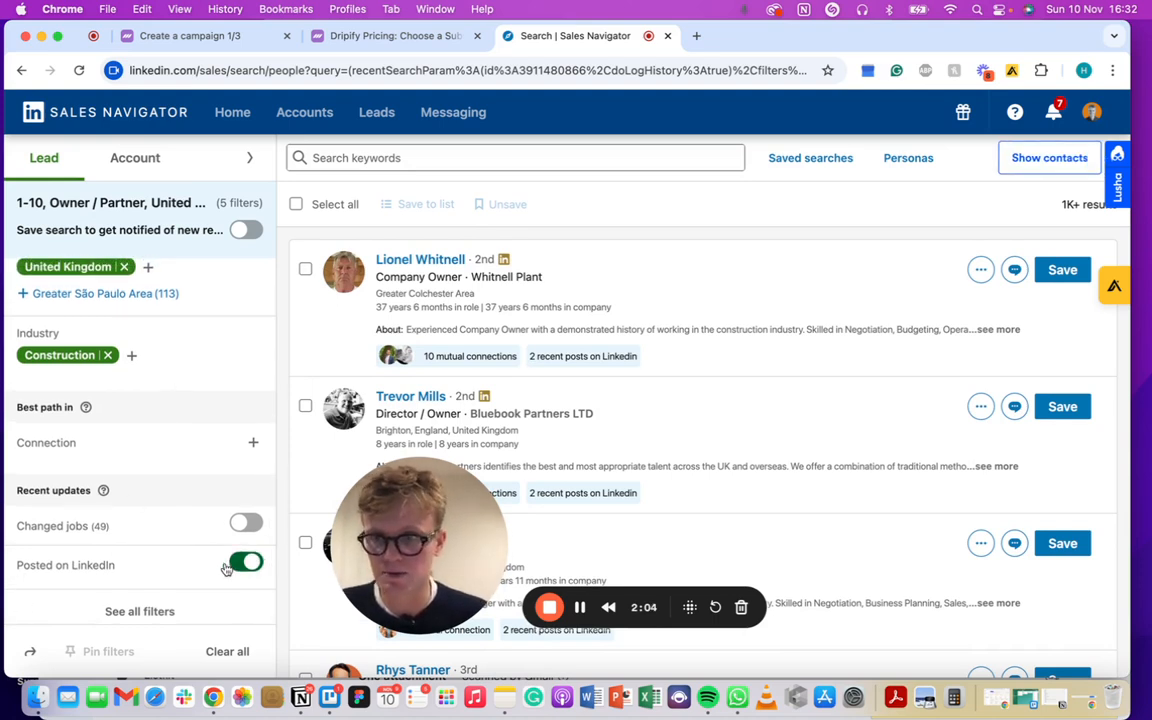
Copy the filtered lead search's URL and replace the search URL in Dripify's construction lead list form with it.
left_click(428, 70)
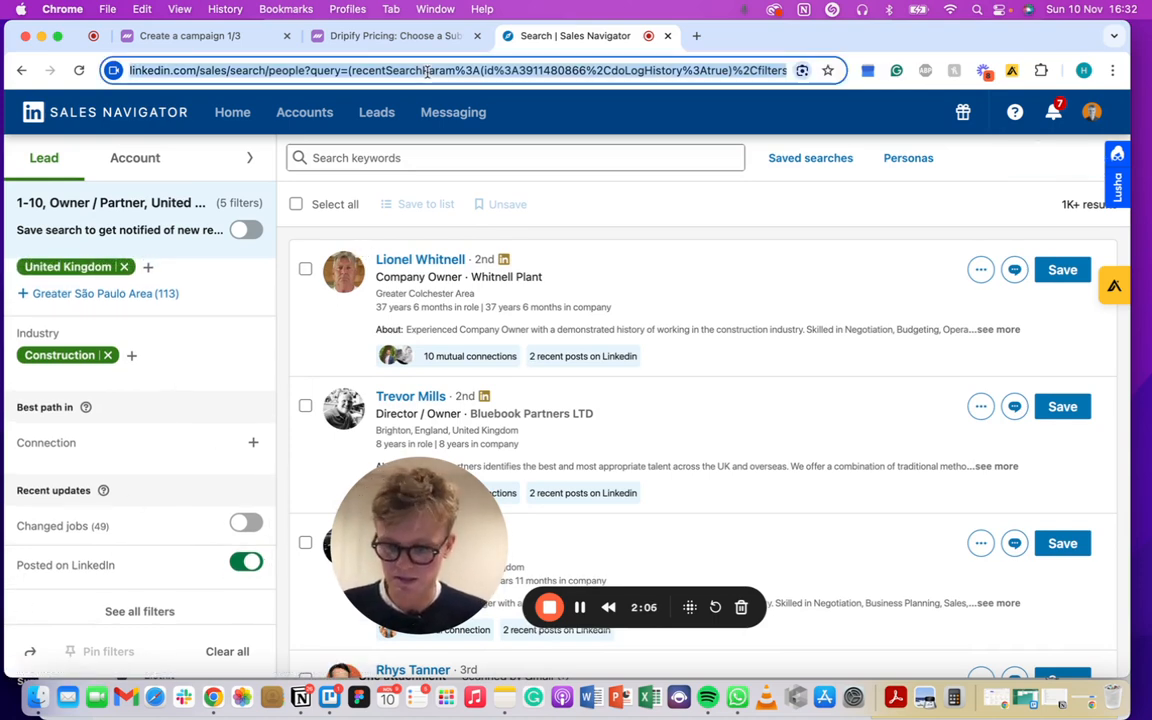
key("super+c")
left_click(190, 36)
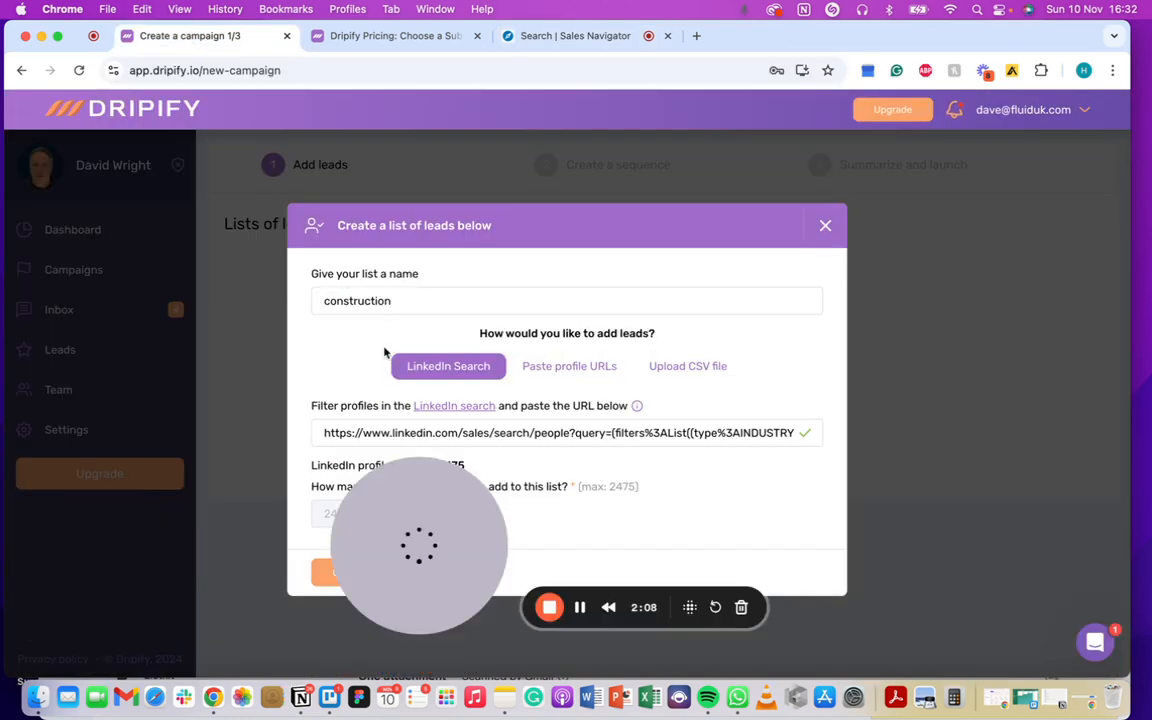
triple_click(558, 434)
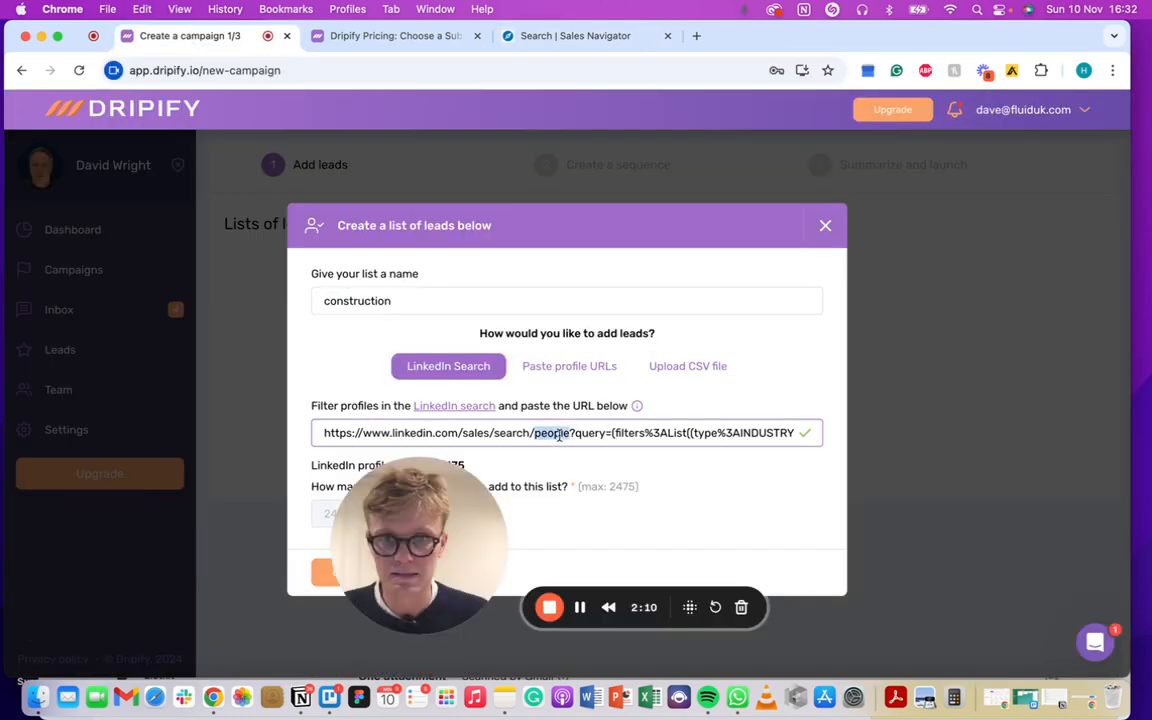
key("super+v")
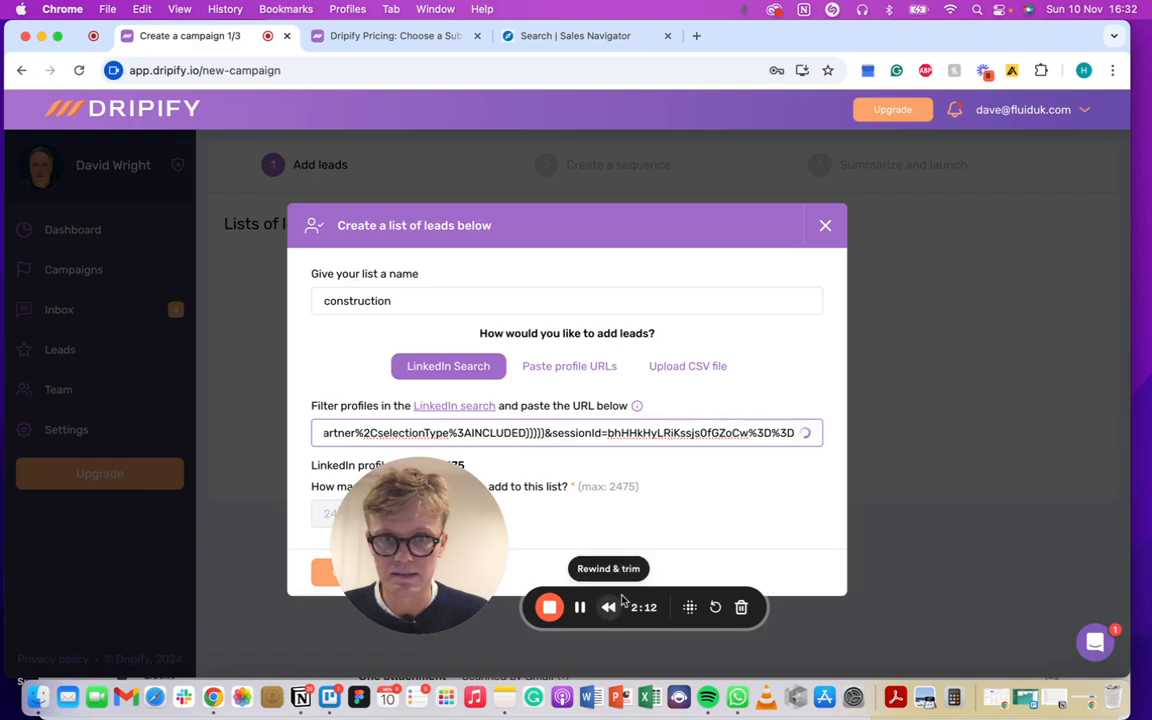
left_click_drag(623, 602, 295, 647)
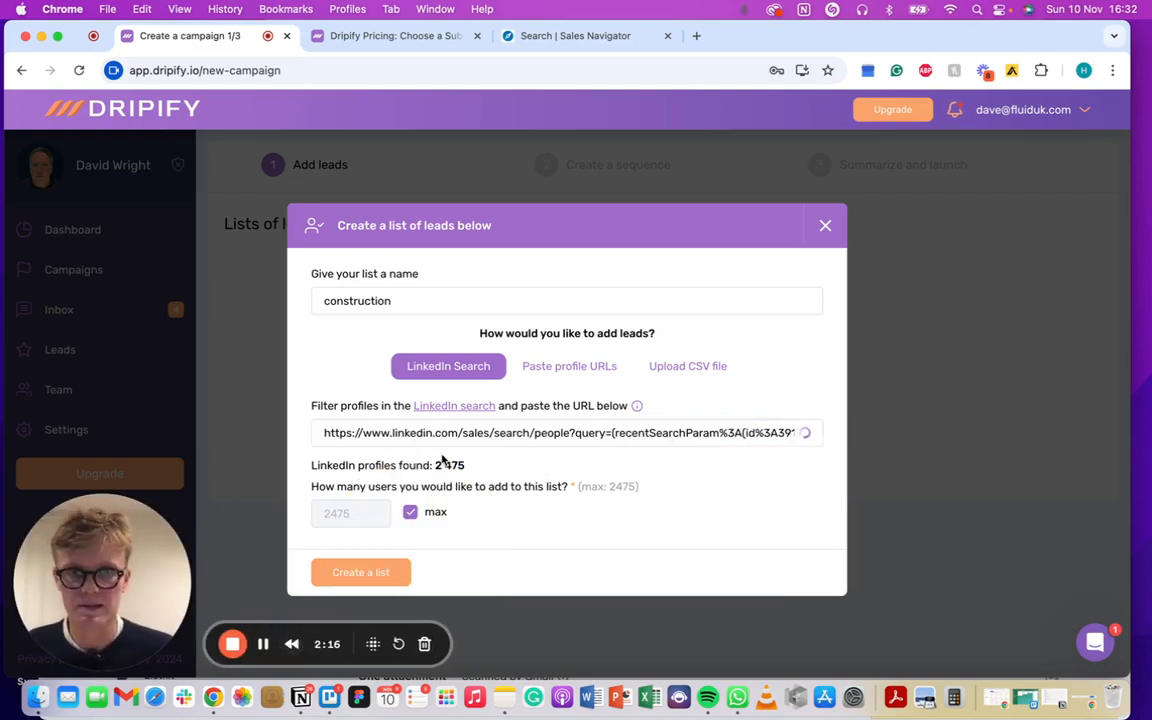
Create the construction lead list and continue to the sequence stage with the Custom Campaign template.
left_click(344, 573)
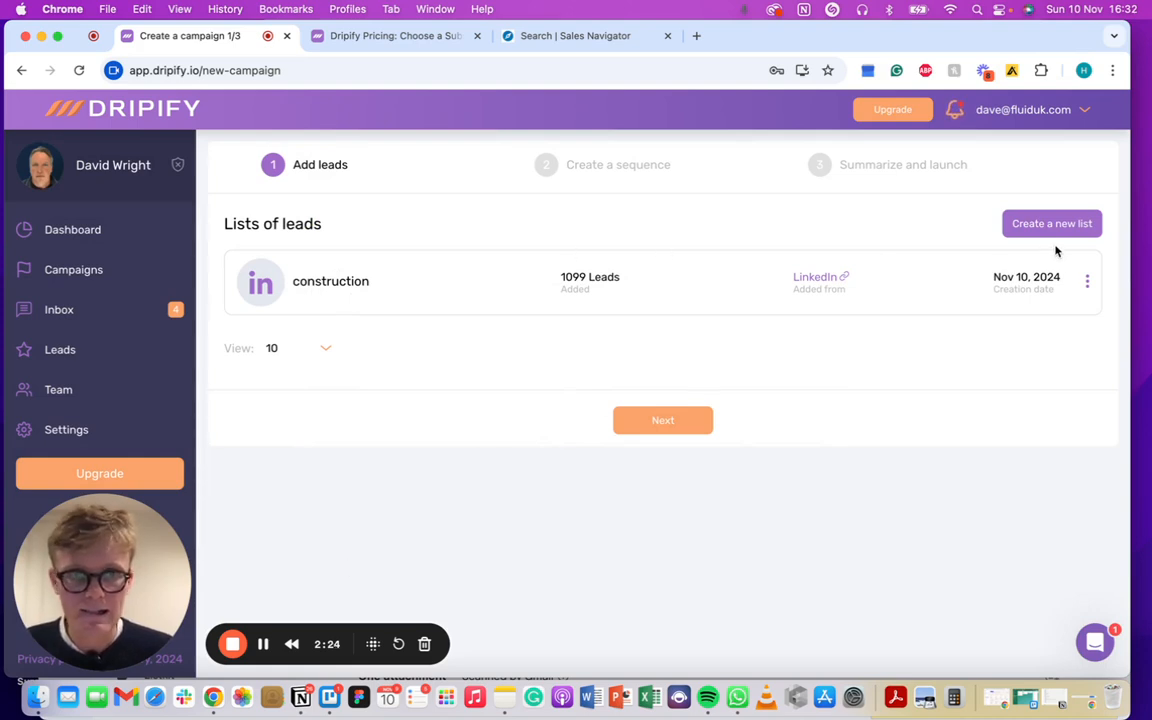
left_click(672, 419)
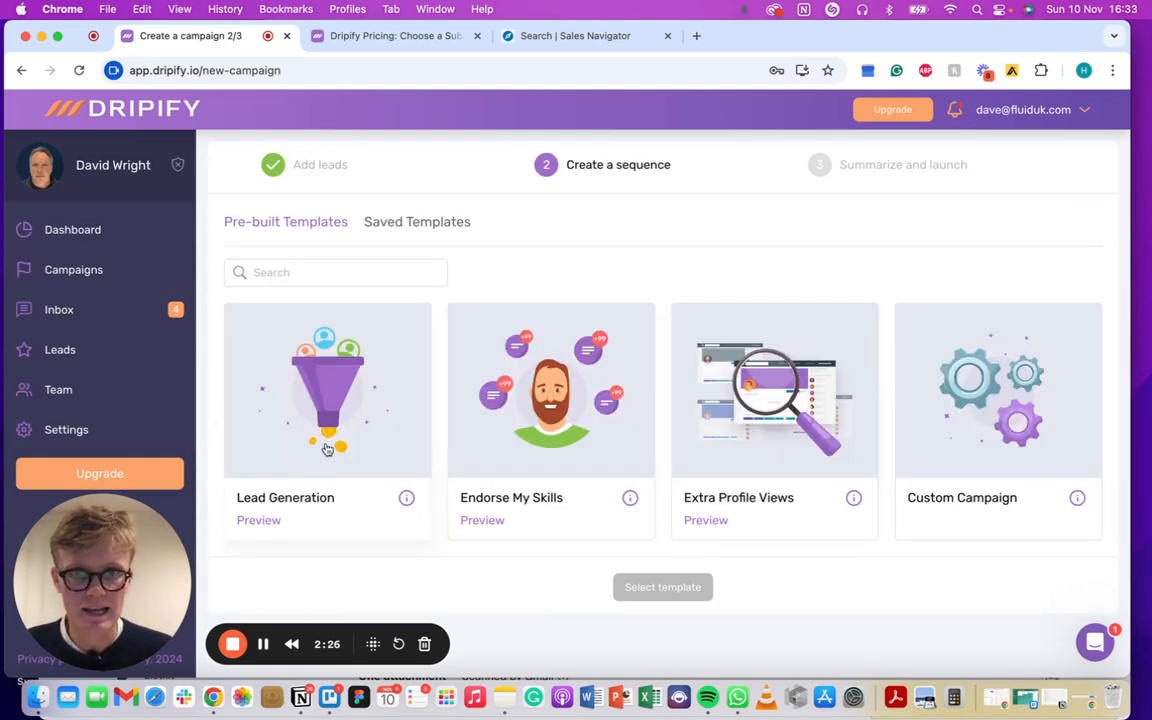
left_click(967, 432)
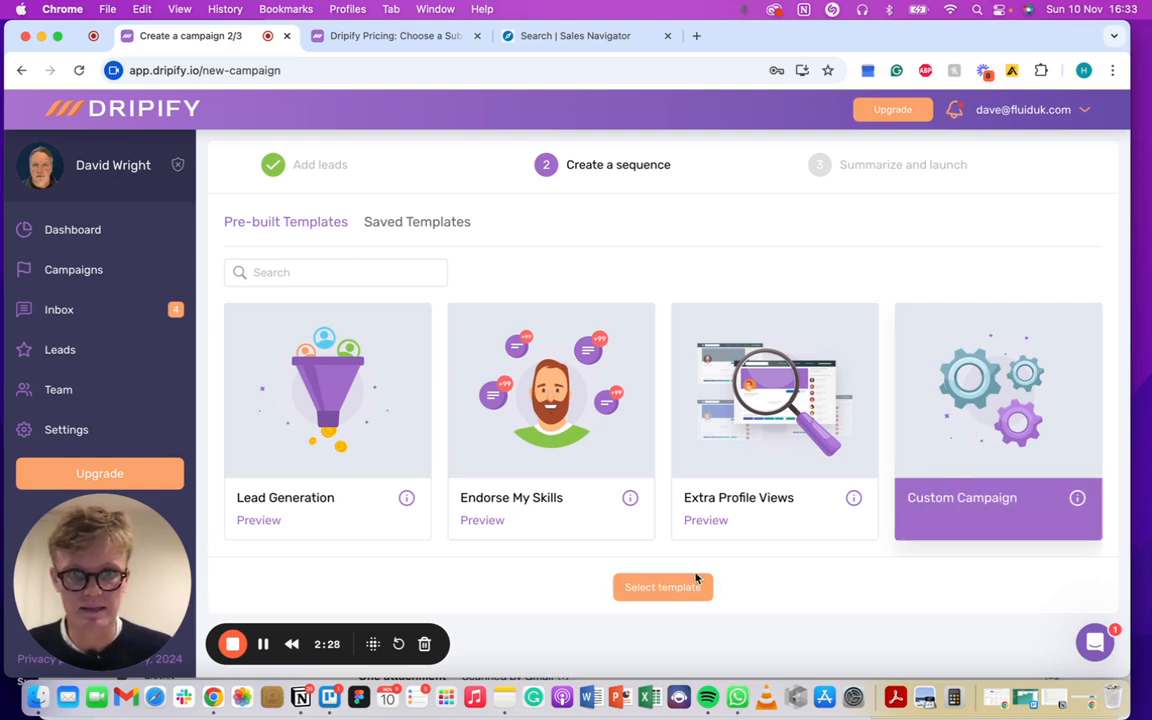
left_click(662, 587)
scroll(630, 411, "down", 3)
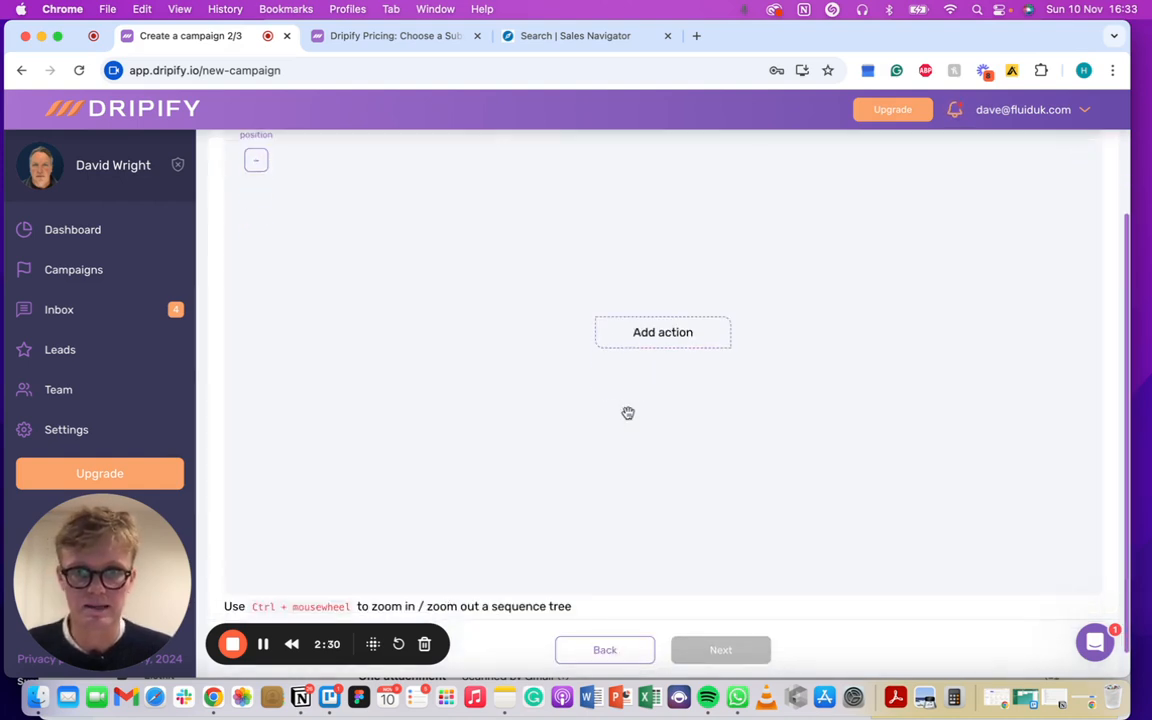
Add View profile as the first action of the sequence, keeping its 1 day delay.
left_click(655, 334)
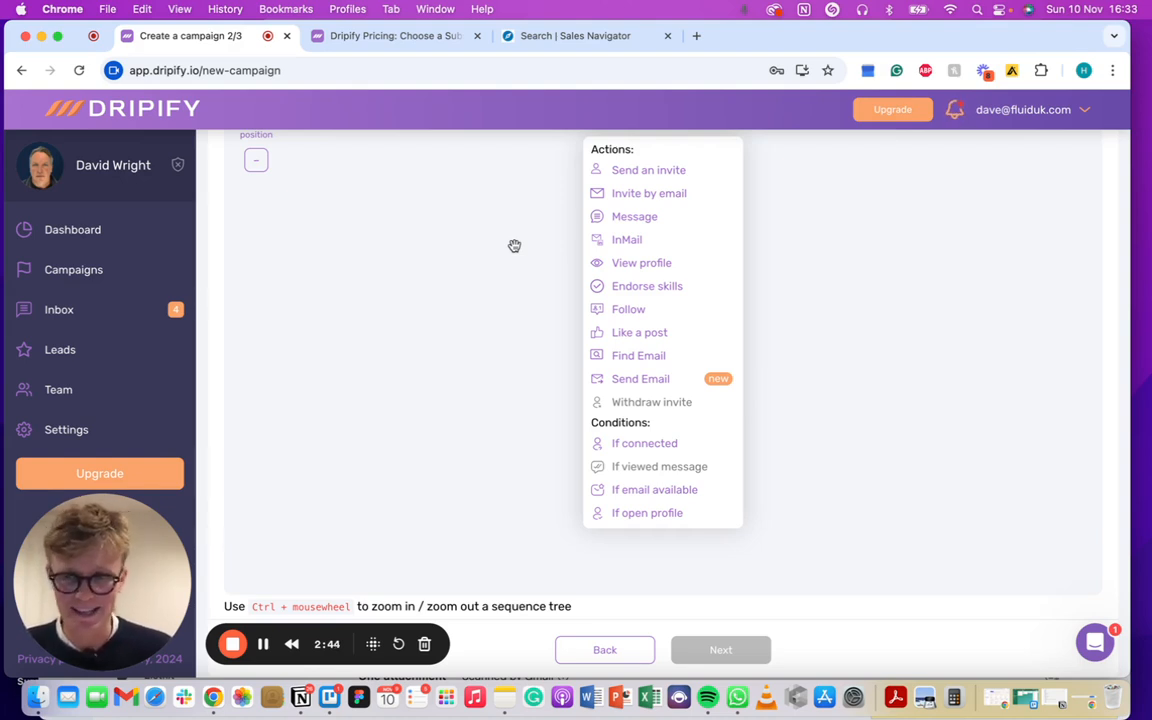
left_click_drag(540, 267, 525, 277)
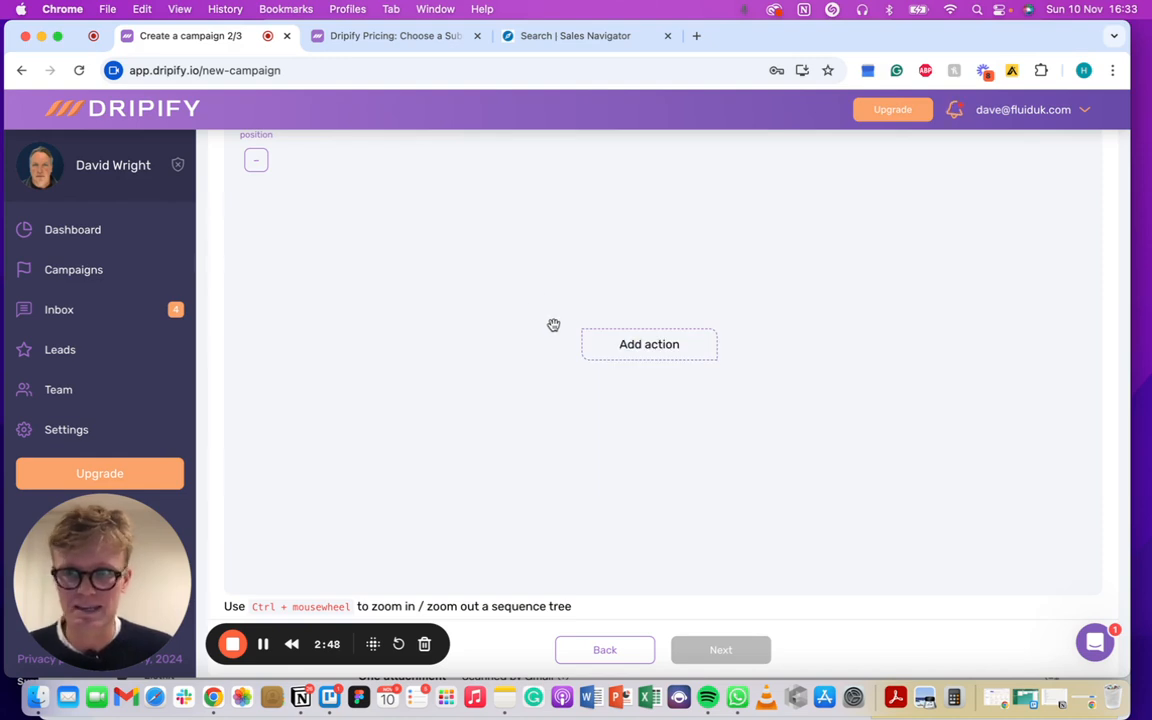
left_click(638, 350)
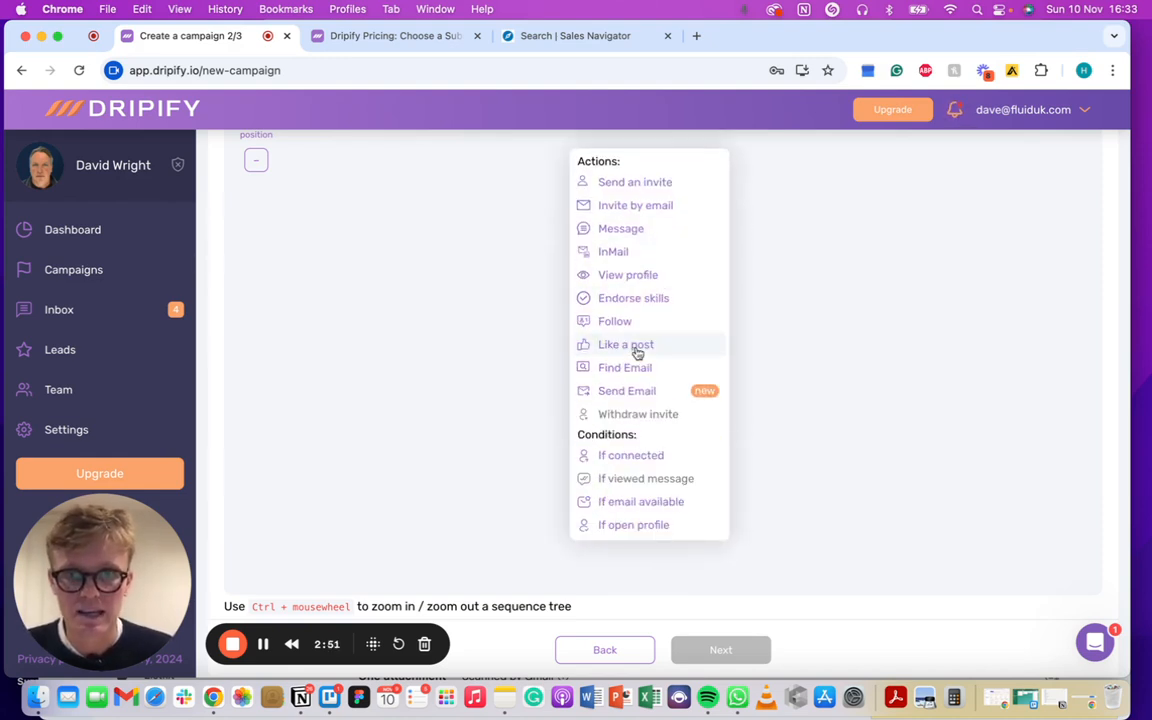
left_click(610, 275)
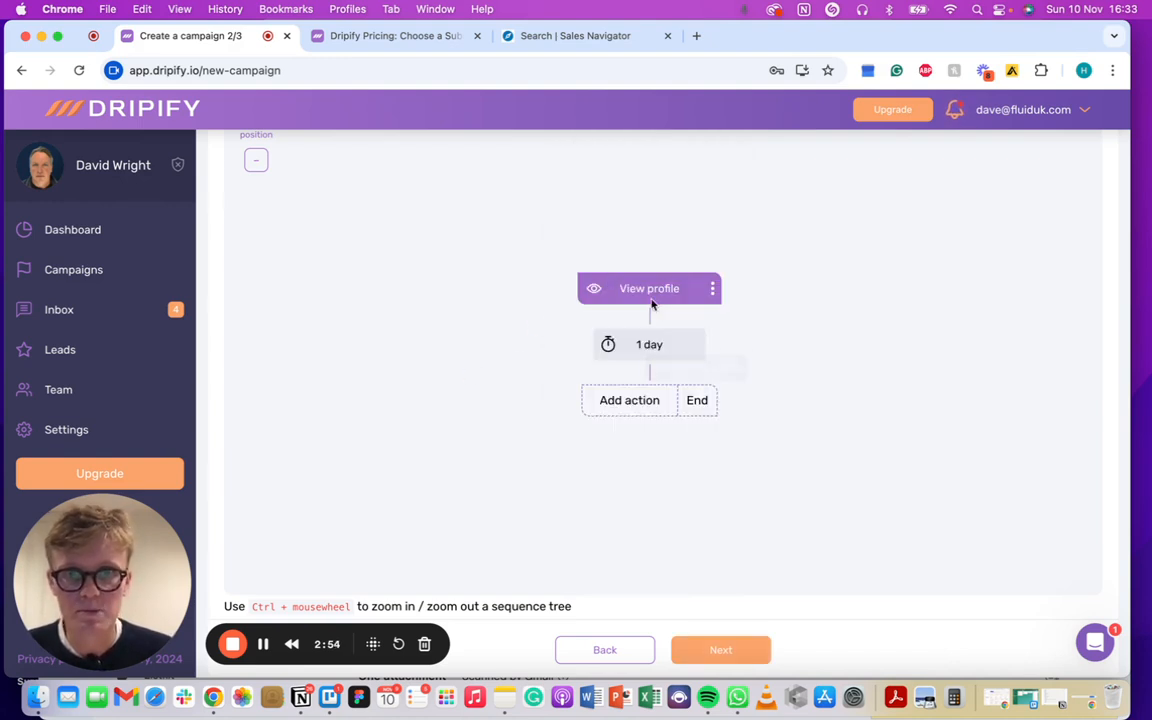
left_click(641, 347)
left_click(494, 329)
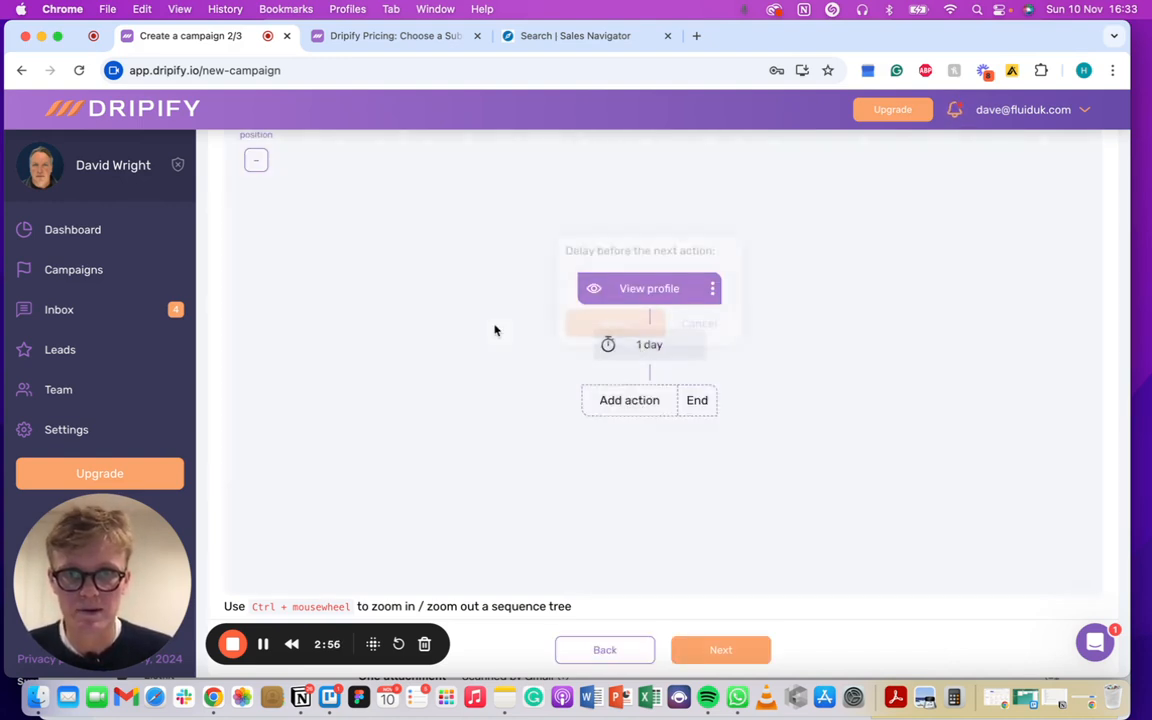
Append a Like a post action and a second View profile action to the sequence.
left_click(630, 400)
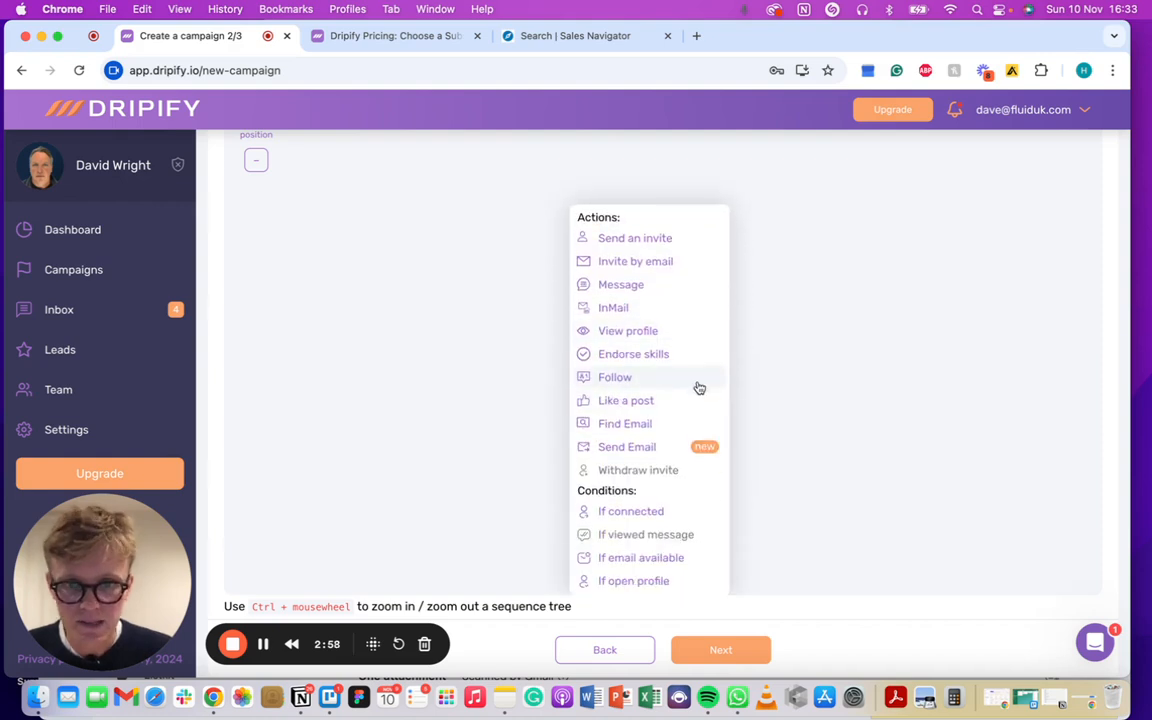
left_click(638, 400)
left_click(598, 427)
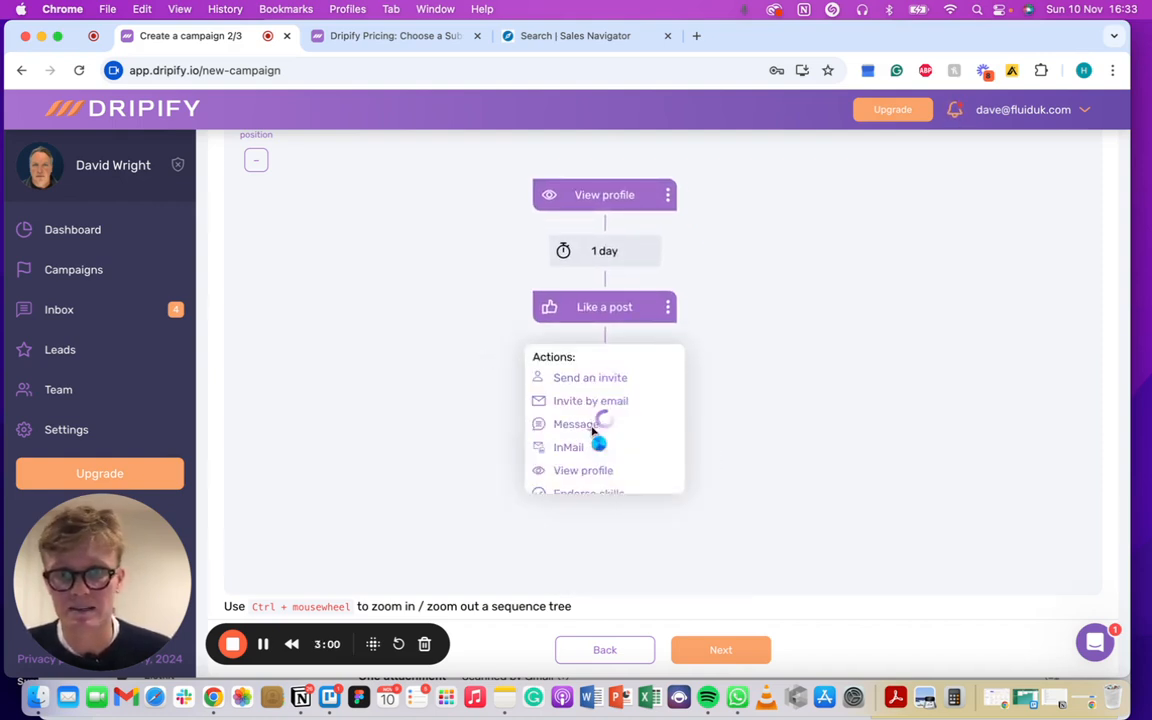
left_click(586, 358)
left_click_drag(464, 363, 432, 432)
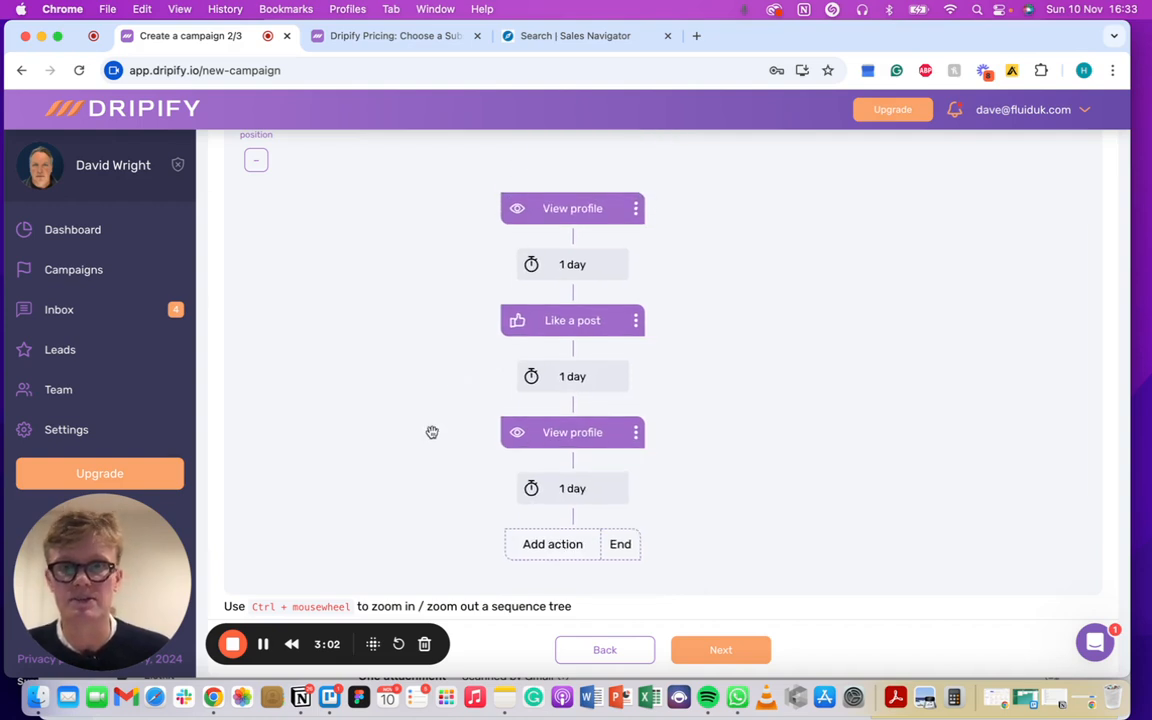
scroll(432, 432, "down", 8)
scroll(432, 432, "up", 10)
scroll(432, 432, "down", 5)
scroll(432, 432, "up", 3)
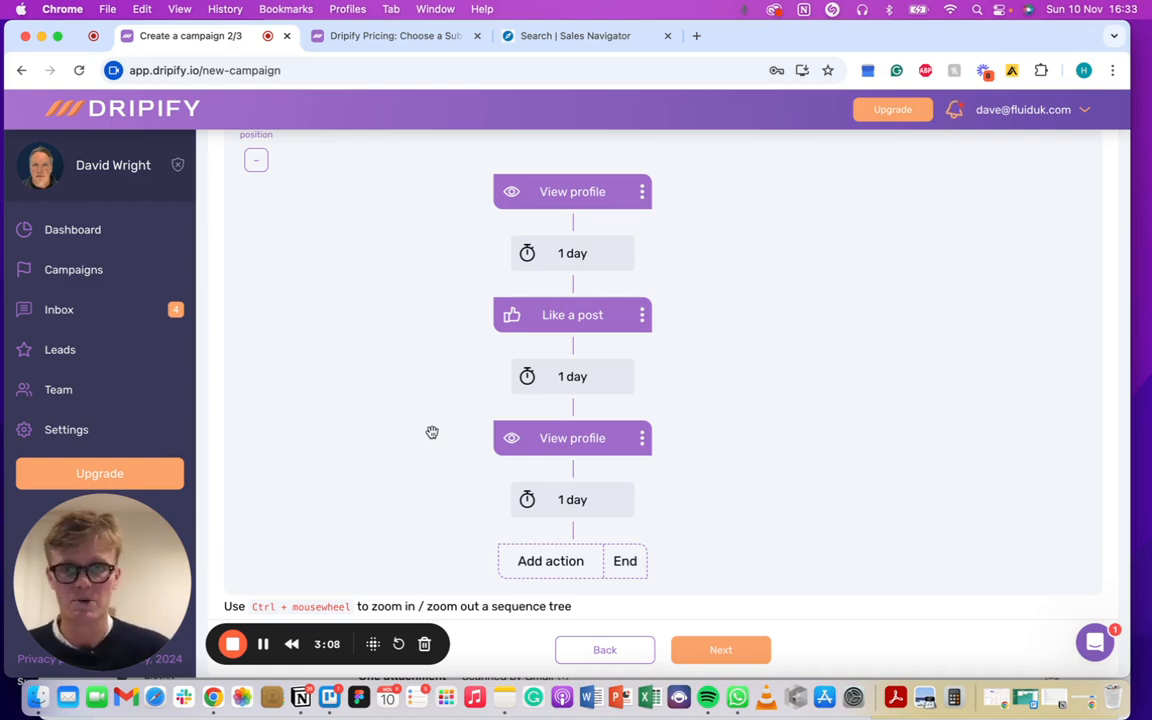
scroll(357, 396, "down", 5)
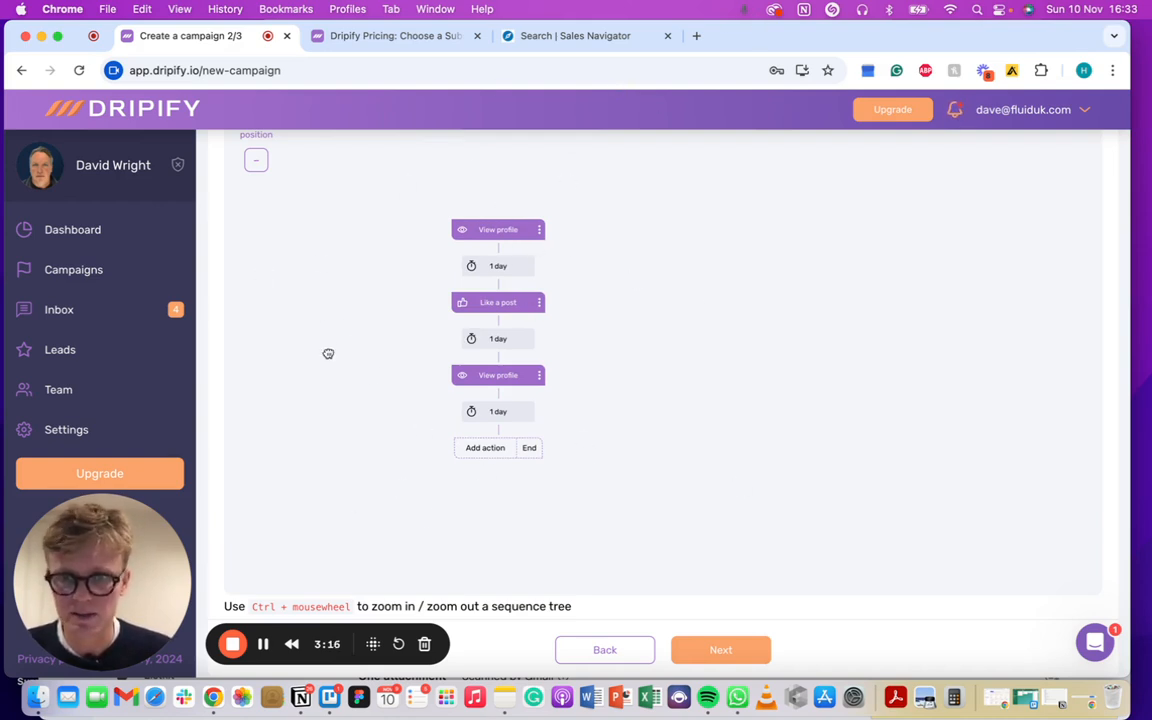
Add a Send an invite action after the second View profile action.
scroll(486, 450, "up", 5)
scroll(450, 442, "down", 1)
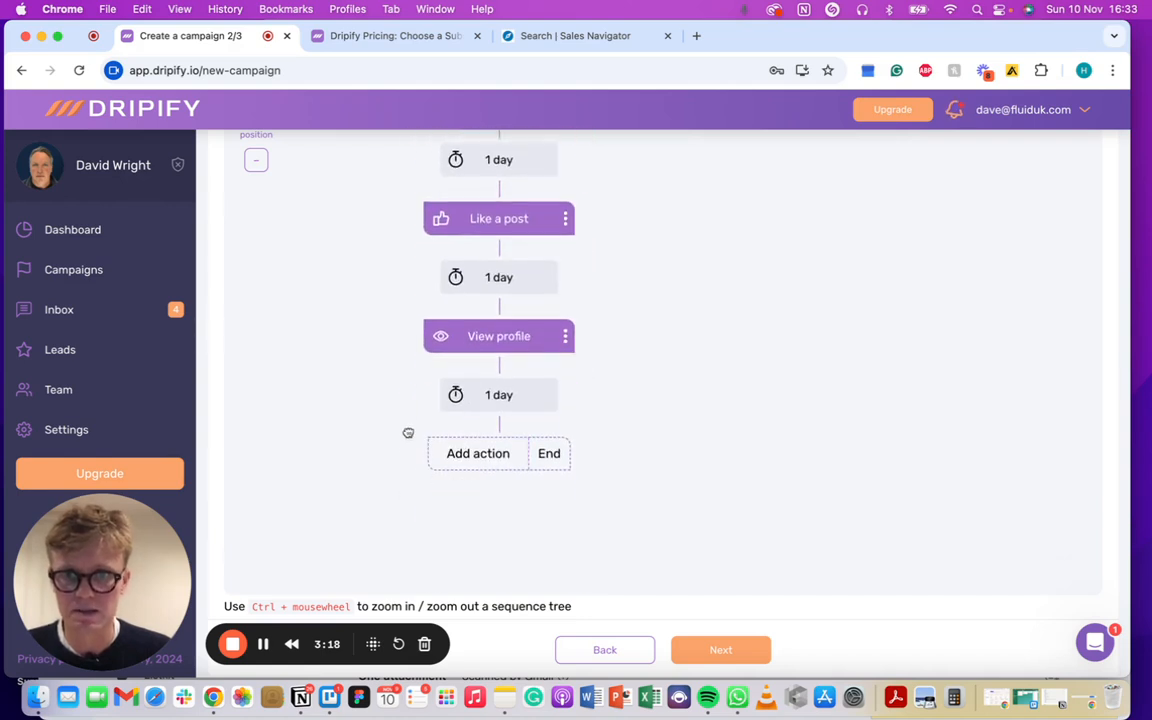
left_click(507, 453)
scroll(490, 410, "down", 2)
scroll(478, 360, "up", 3)
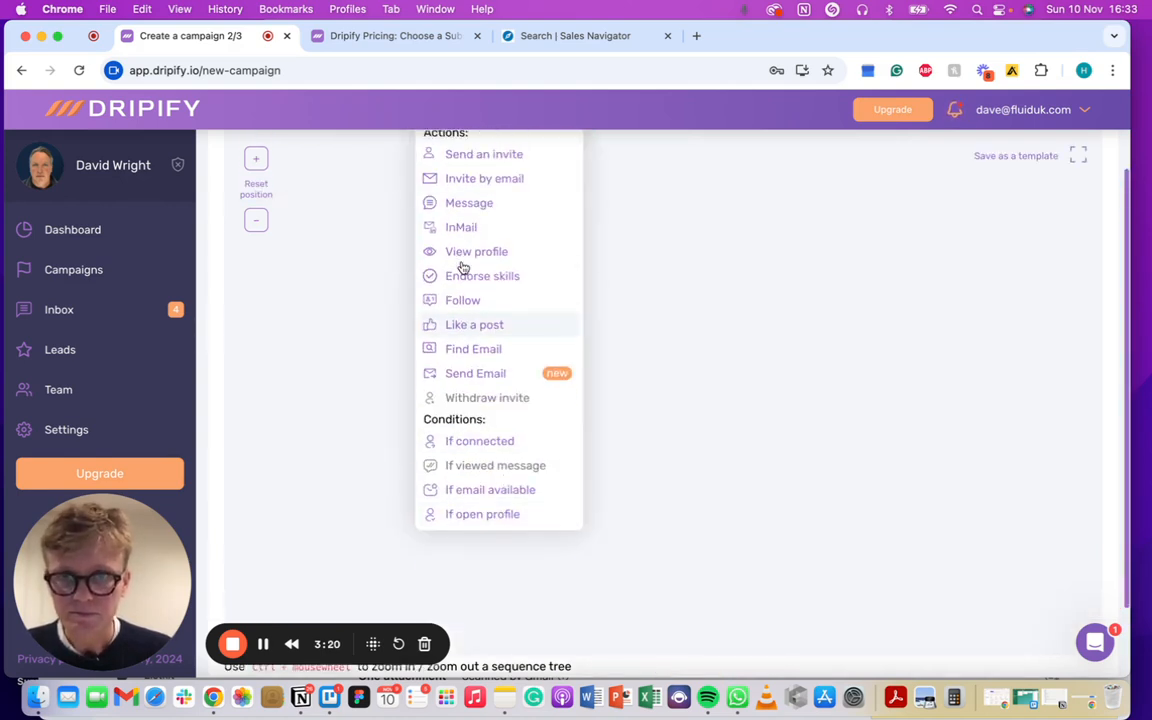
left_click(502, 191)
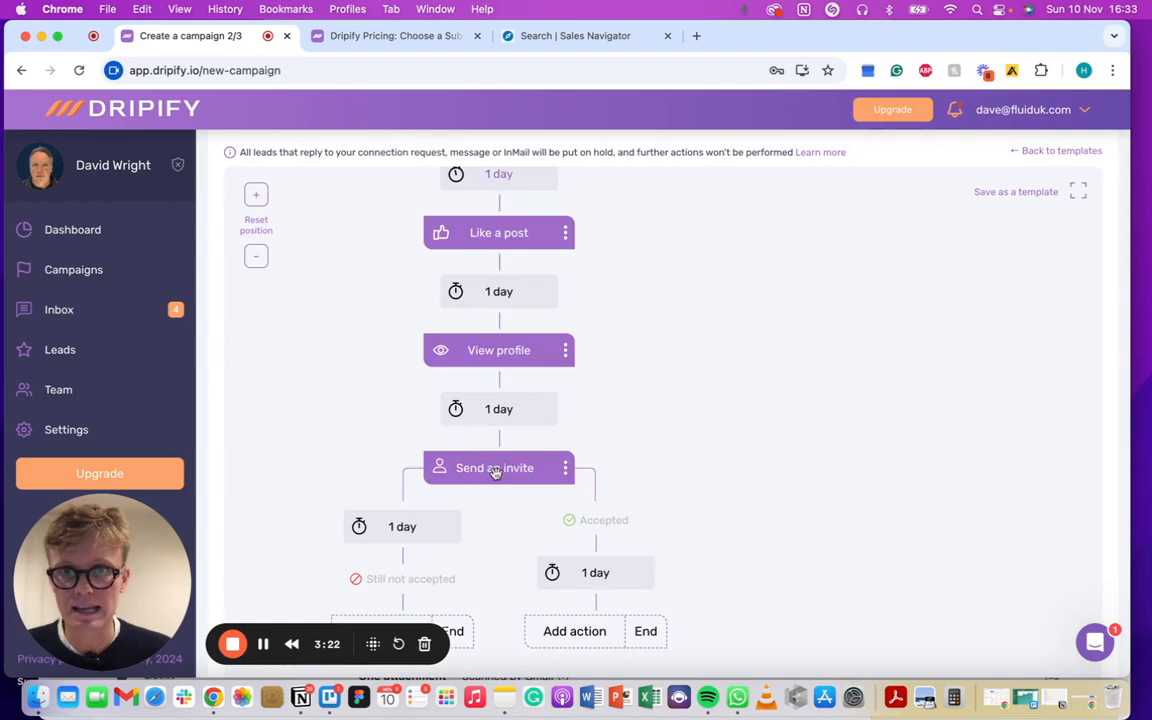
left_click(565, 468)
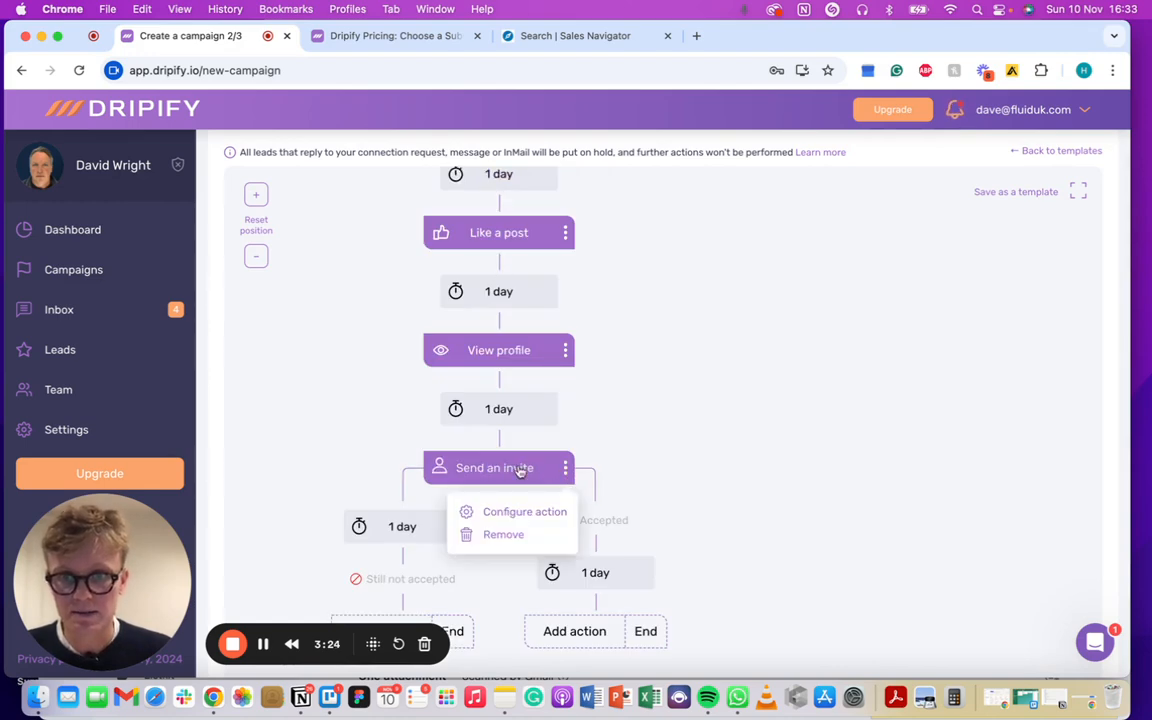
left_click(527, 468)
left_click(339, 408)
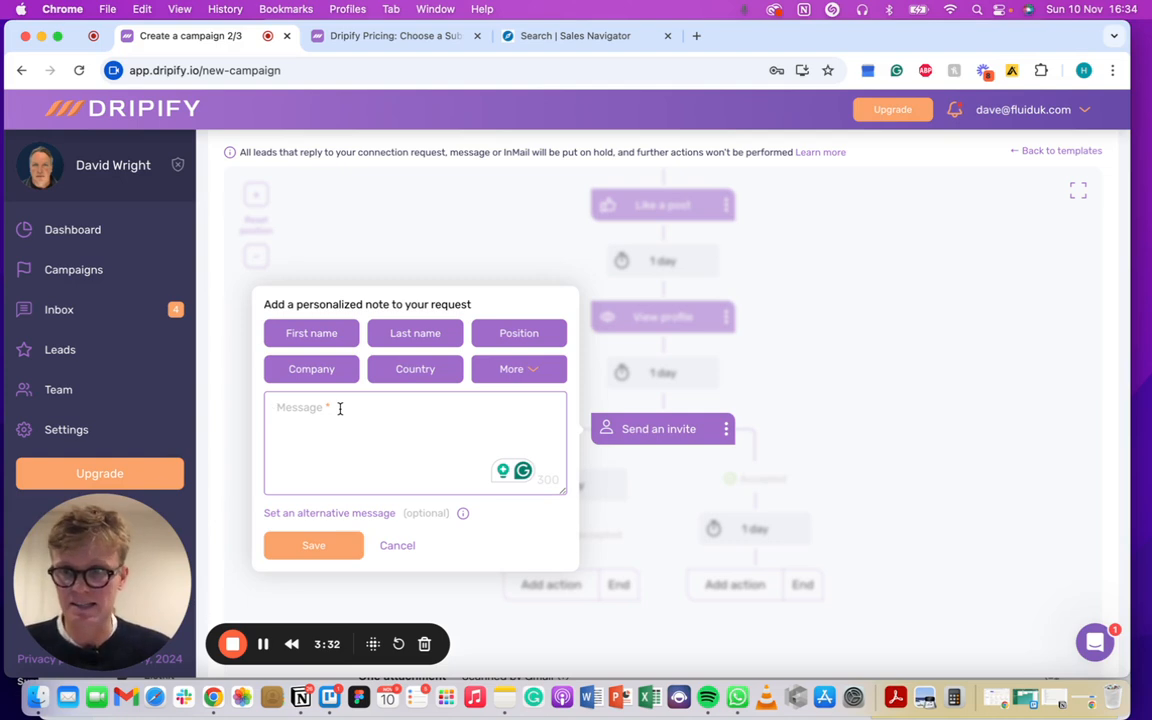
left_click(794, 466)
left_click_drag(609, 414, 563, 305)
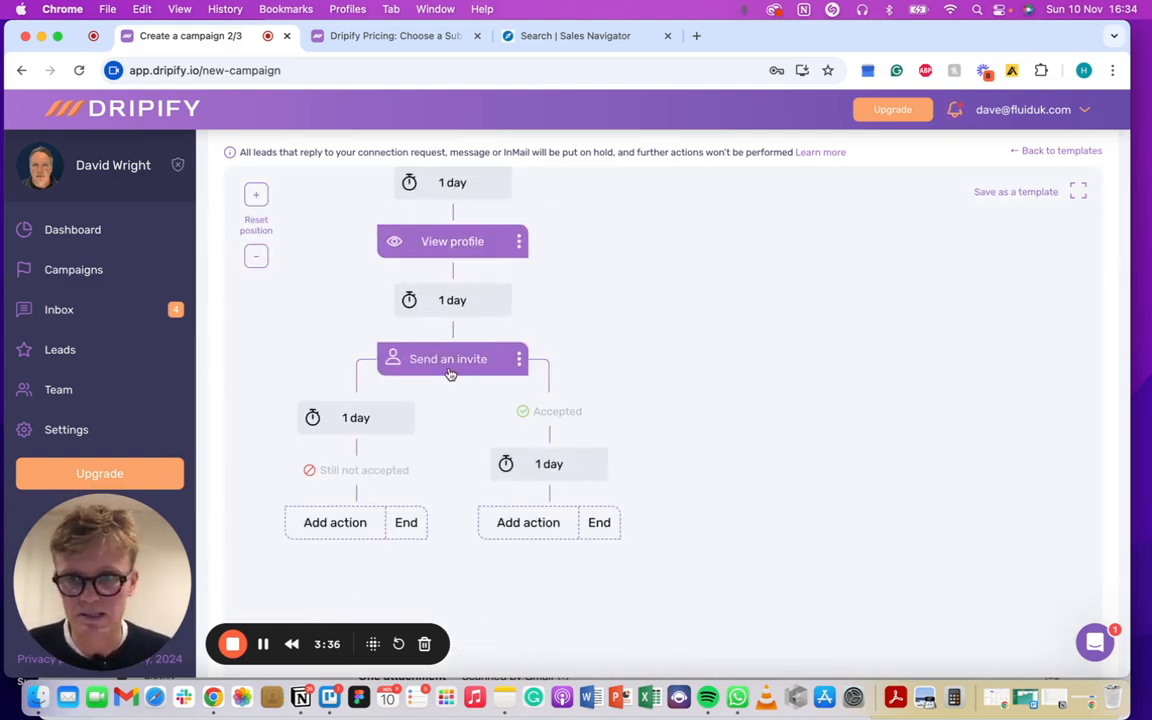
left_click_drag(655, 383, 828, 354)
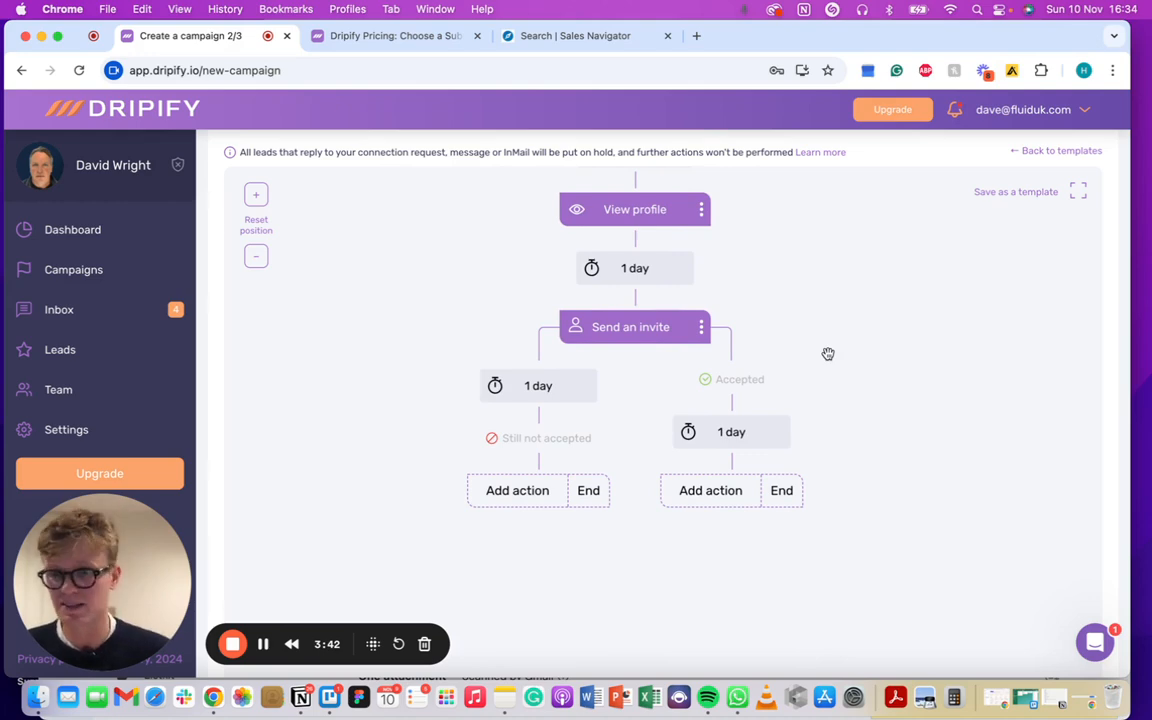
left_click_drag(828, 354, 671, 334)
Start the Send an invite action's personalized note with the first name placeholder, a comma and a line break.
left_click(416, 296)
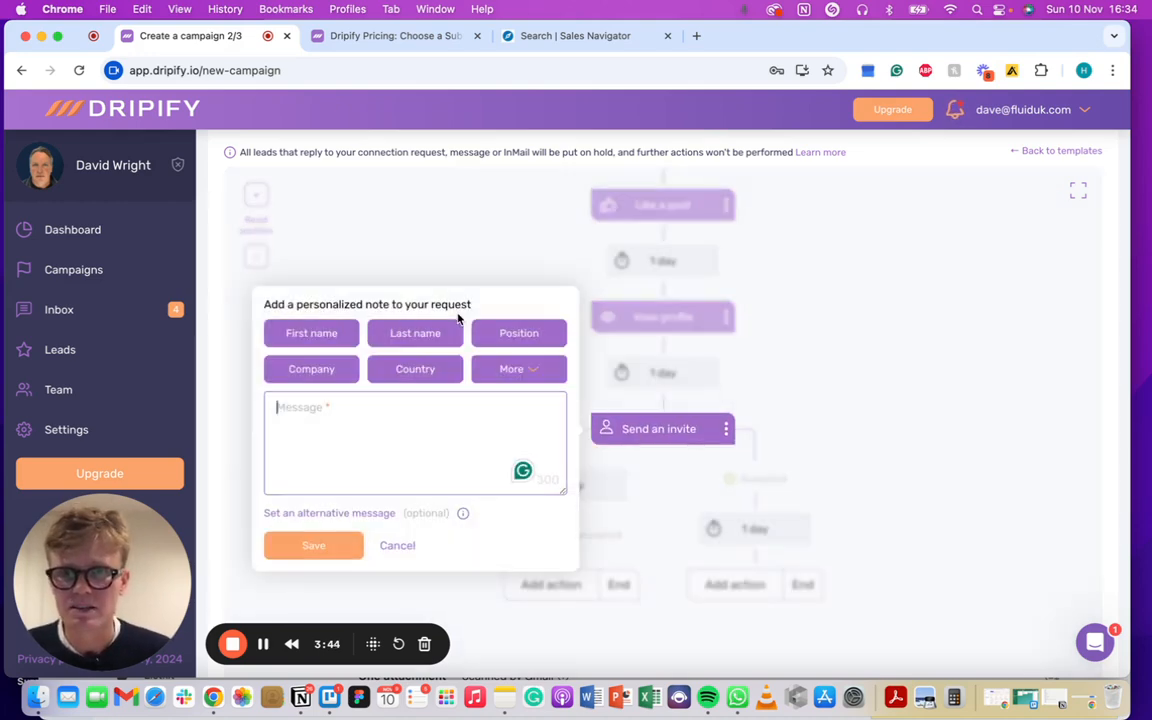
left_click(311, 336)
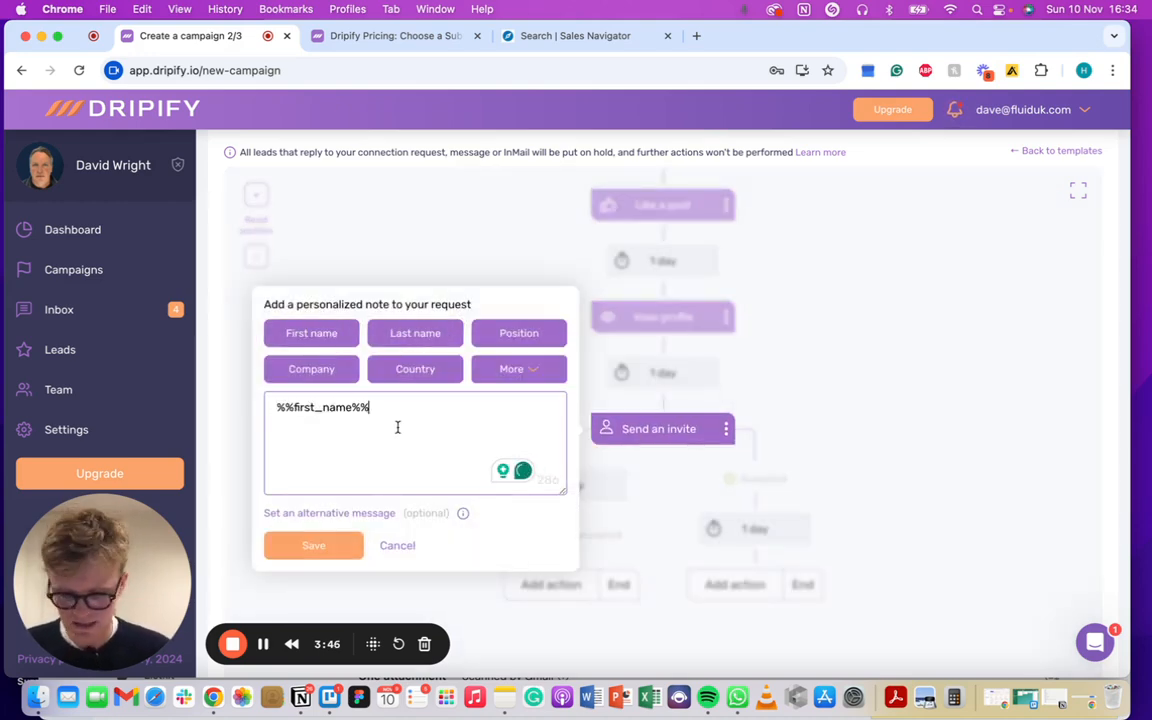
type(",")
key("Return")
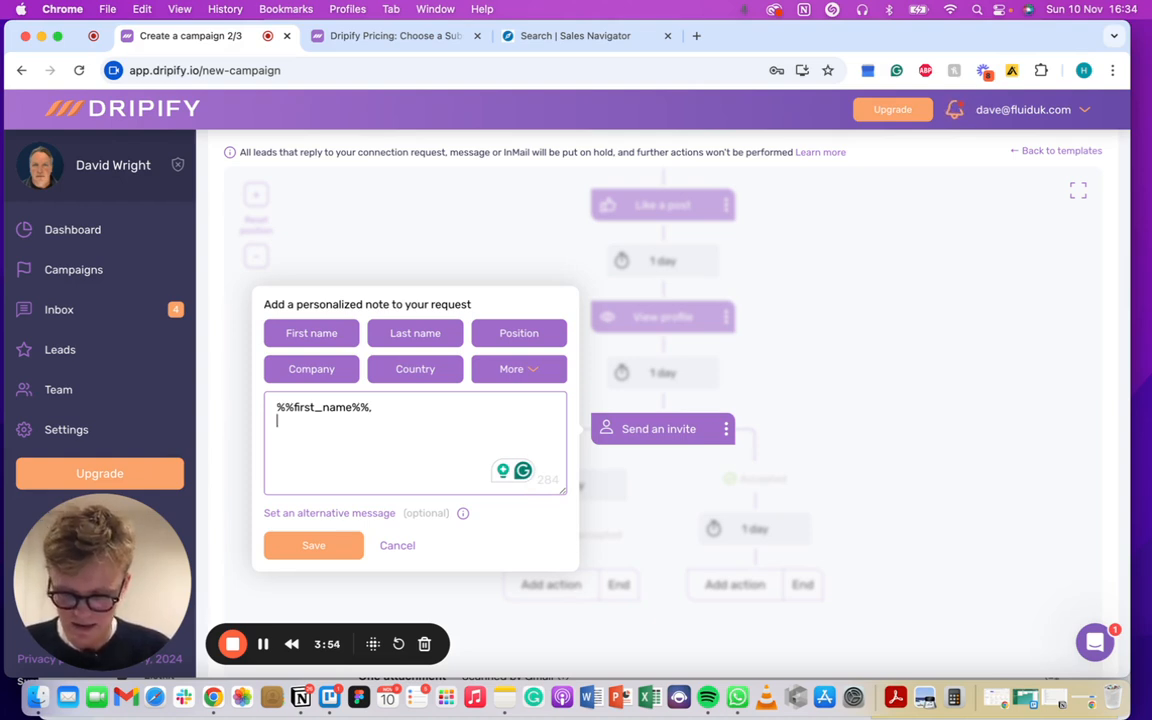
Write the note's opening sentence and apply the suggested correction: "I appreciate that this is a slight take-it-or leave-it offer.".
type("ppricate t")
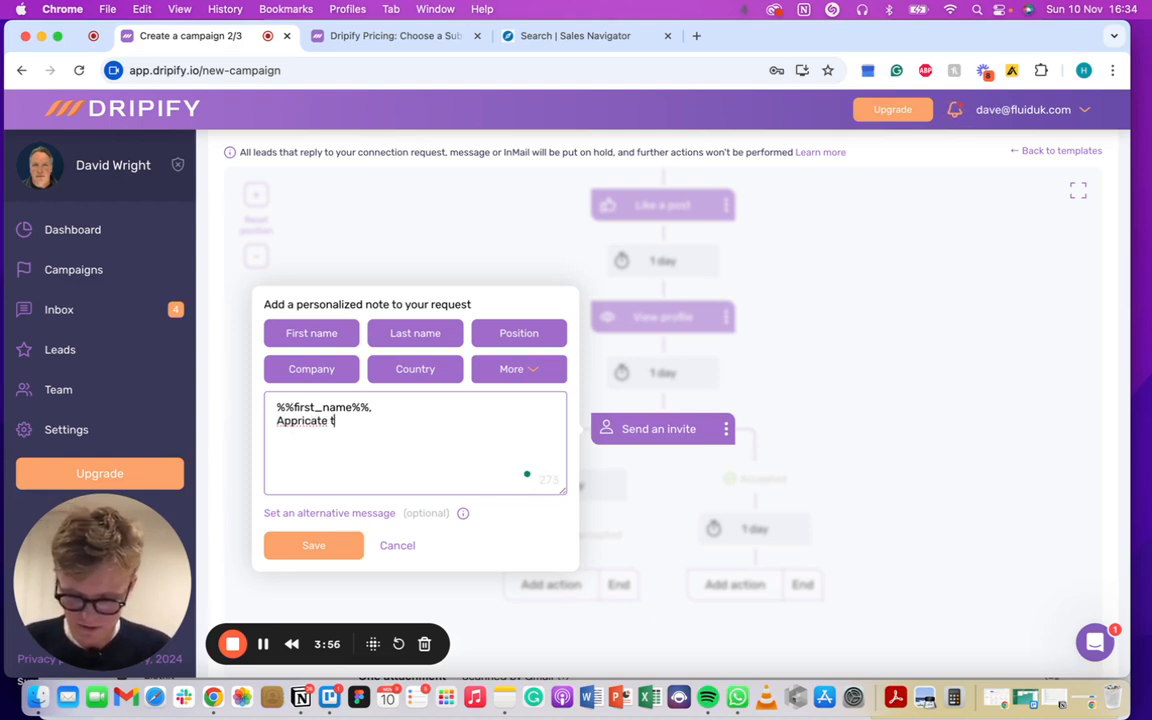
type("his is a slight ta")
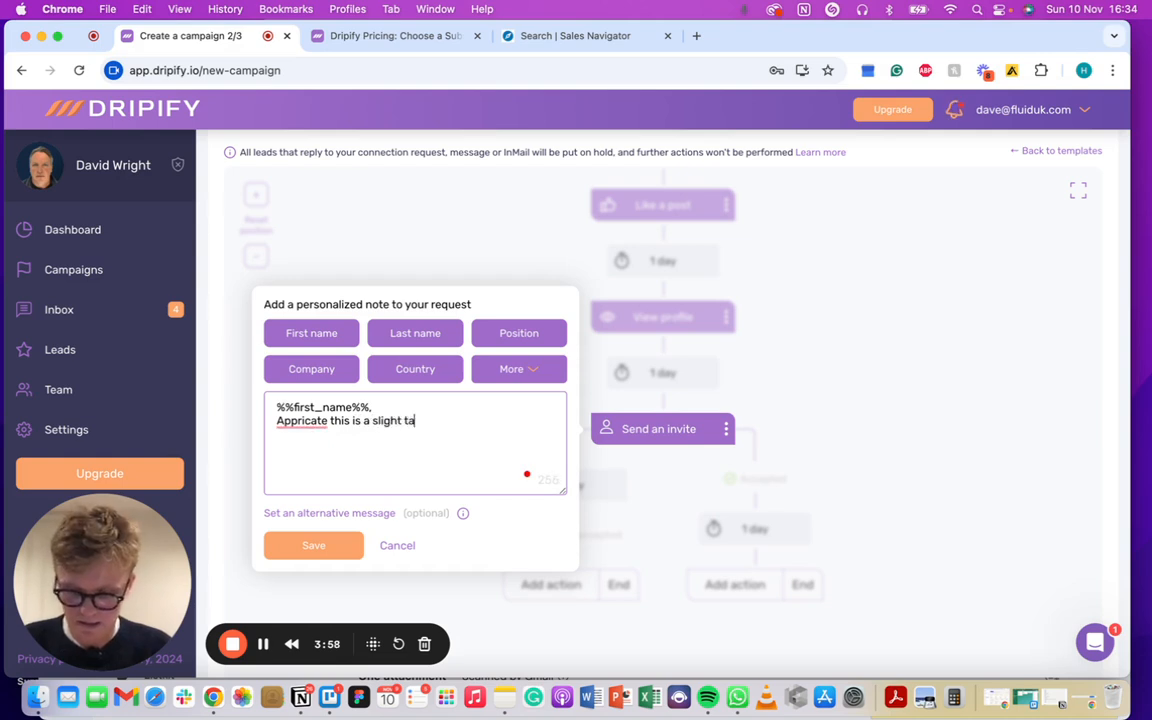
type("ke it or leave it offer.")
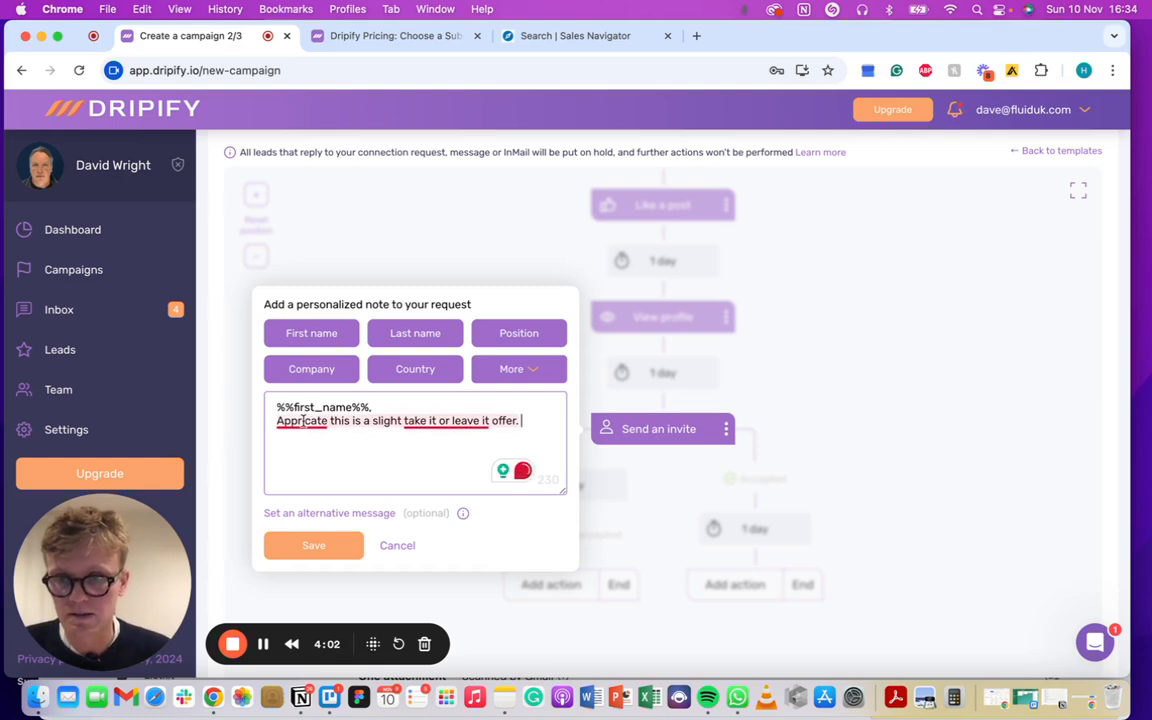
mouse_move(303, 421)
left_click(396, 468)
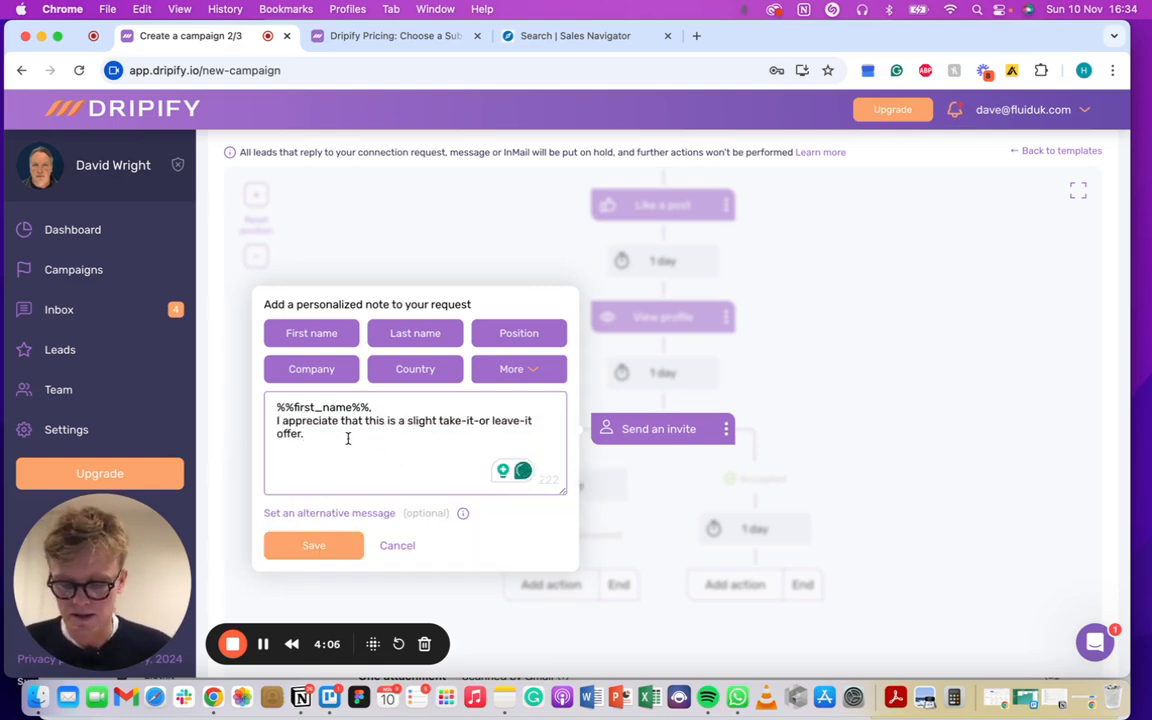
Finish the note with "So don't worry if not. But do you need help with your deal sourcing or fundraising?" and save it.
type("So")
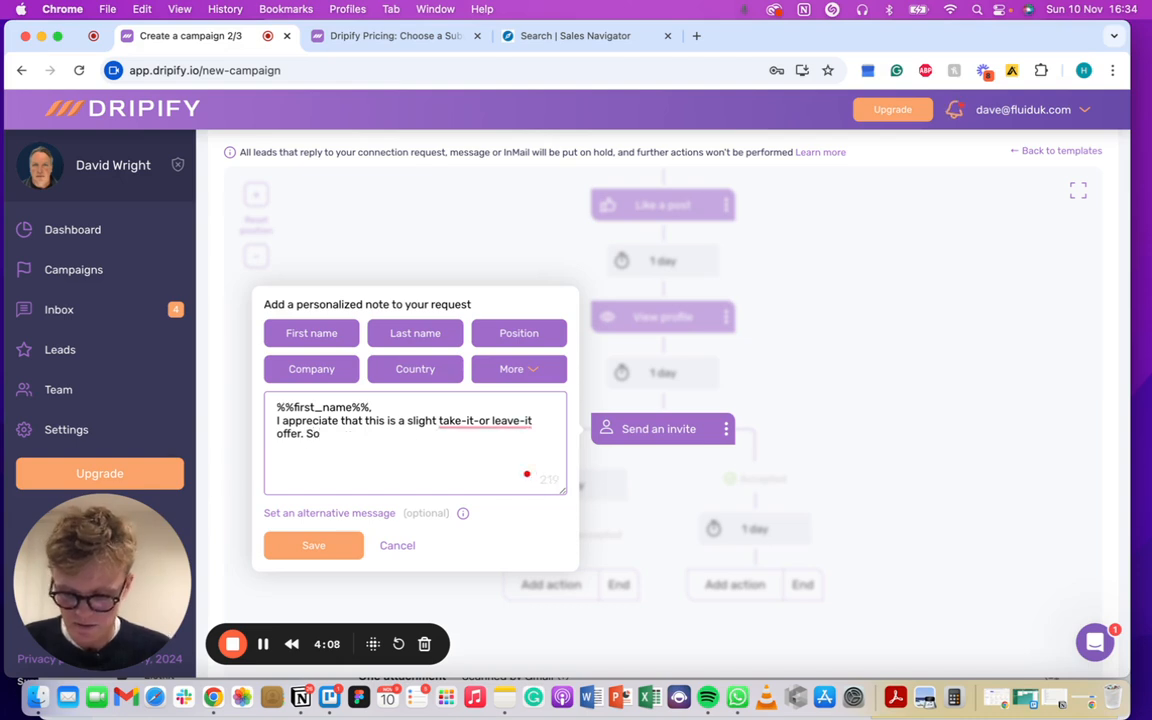
type(" don't worry if not. ")
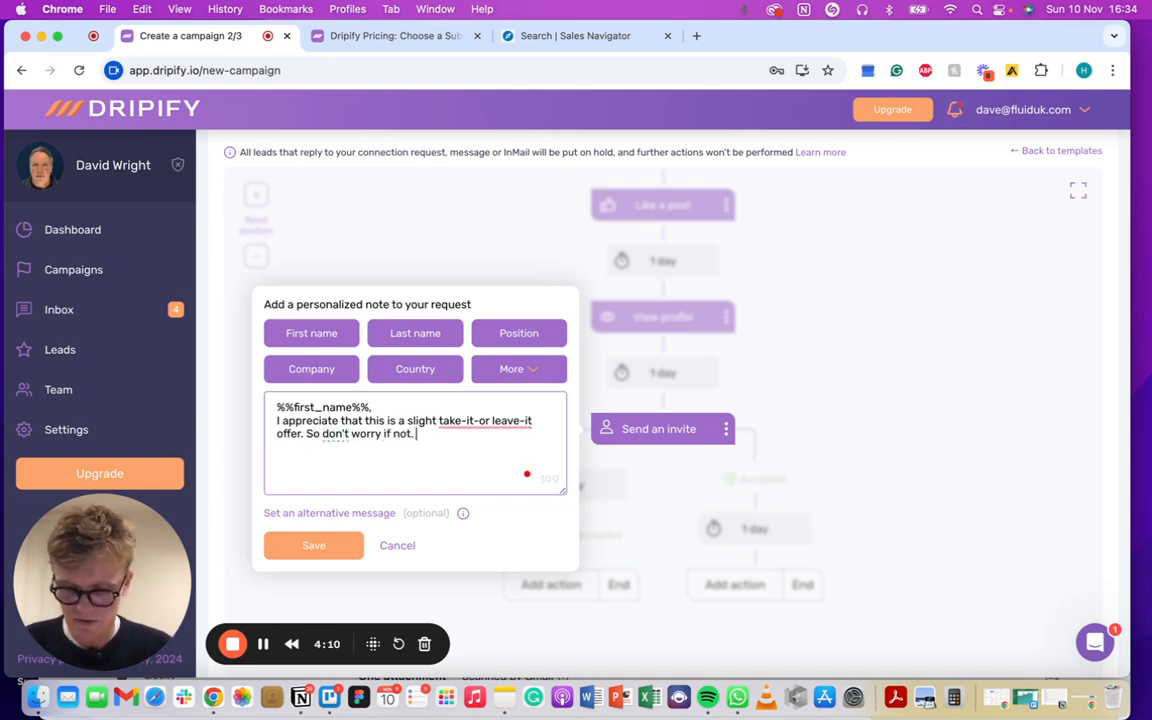
type("But ")
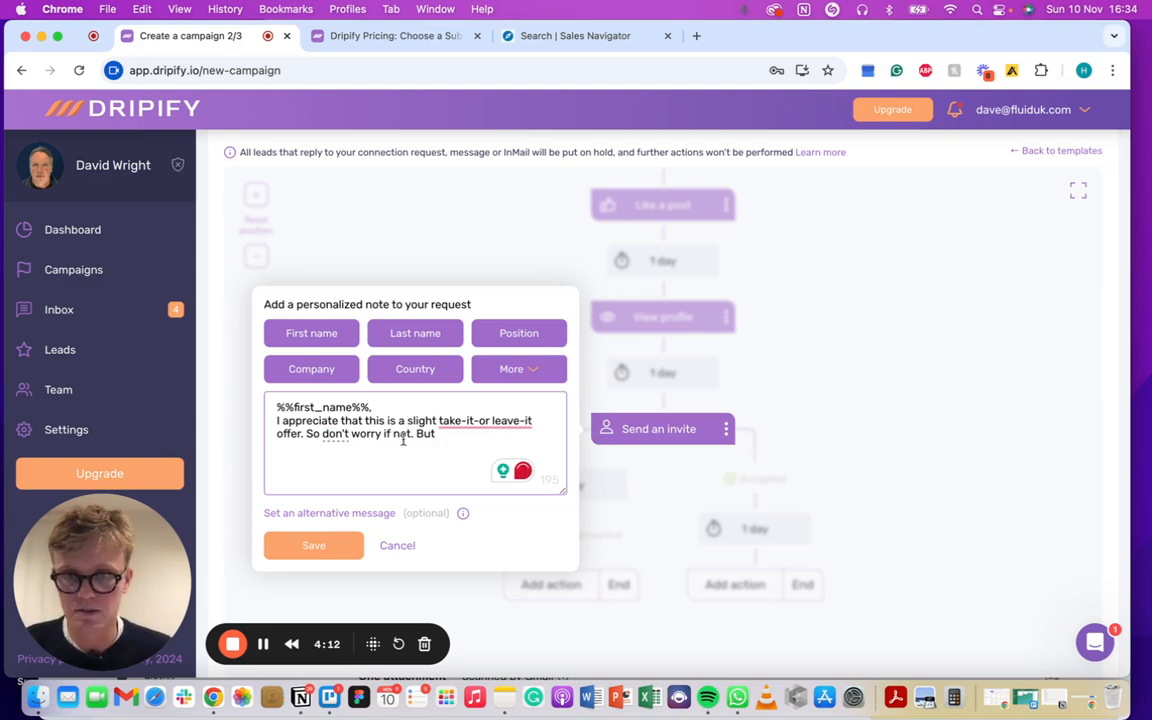
type("do you need hel")
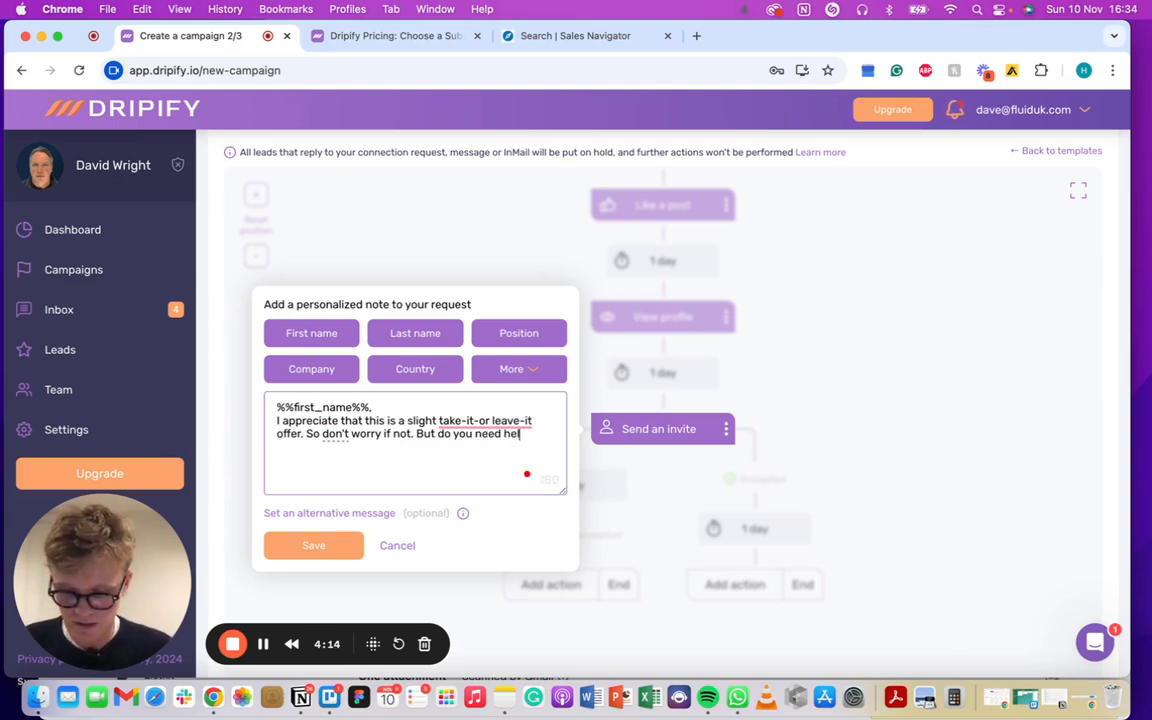
type("p with your")
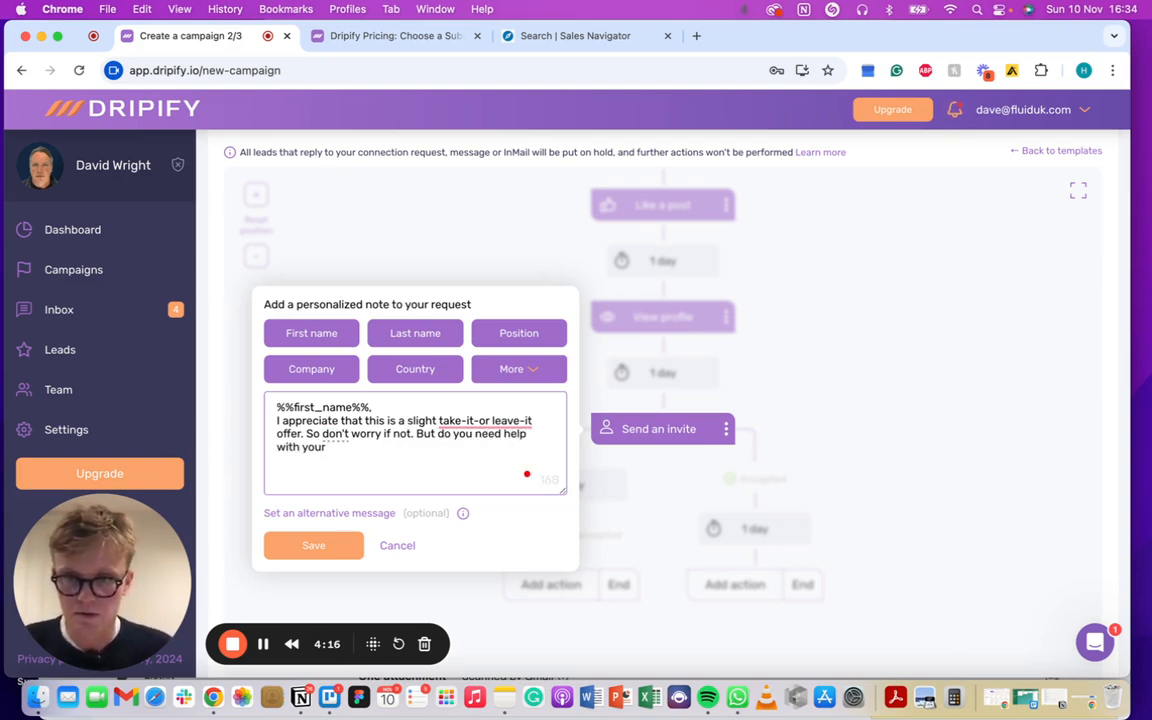
type(" deal sourcing ")
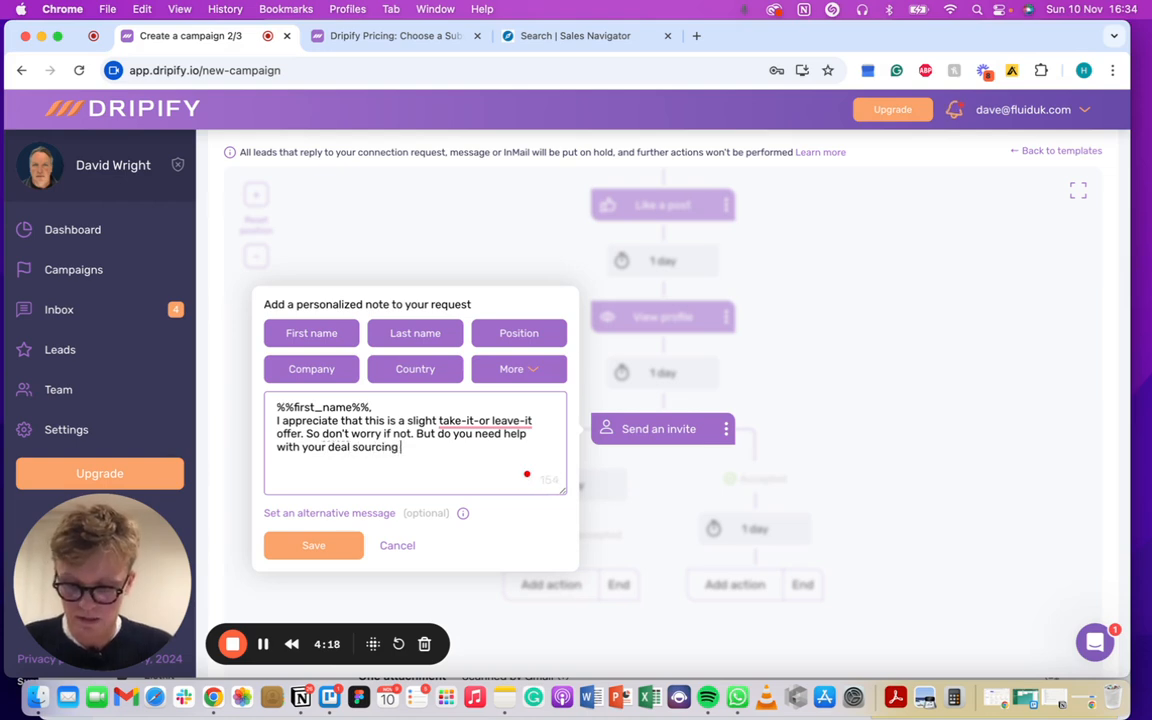
type("or fundraising.")
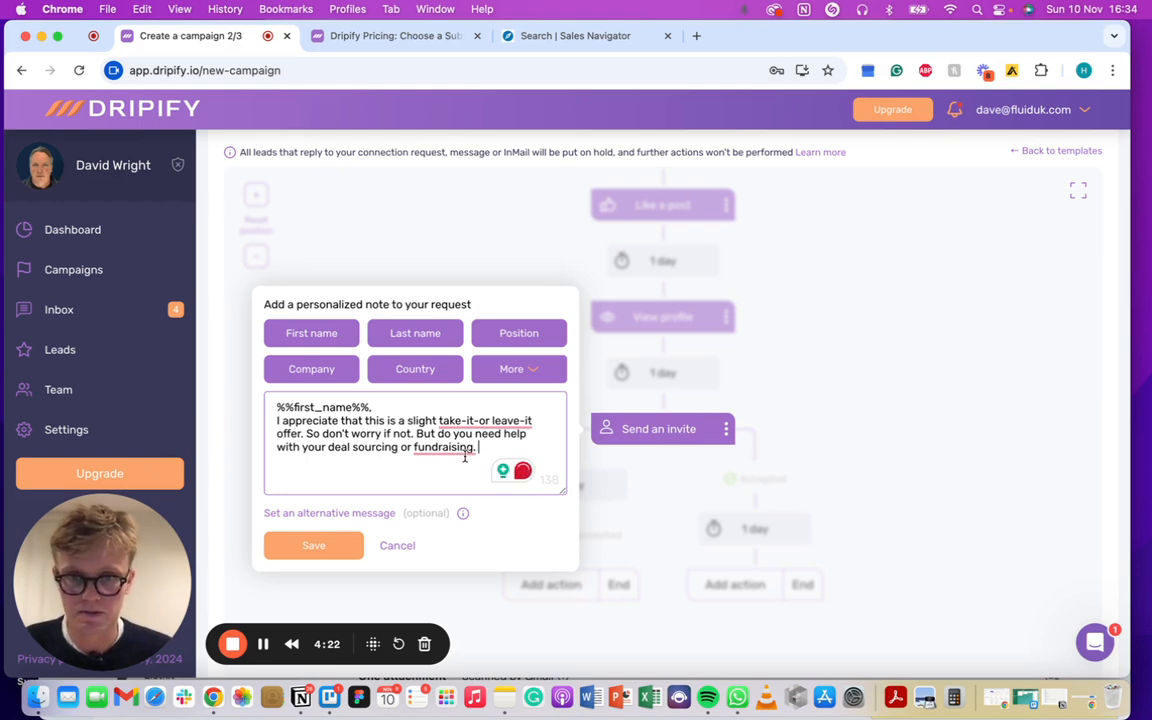
key("BackSpace")
type("?")
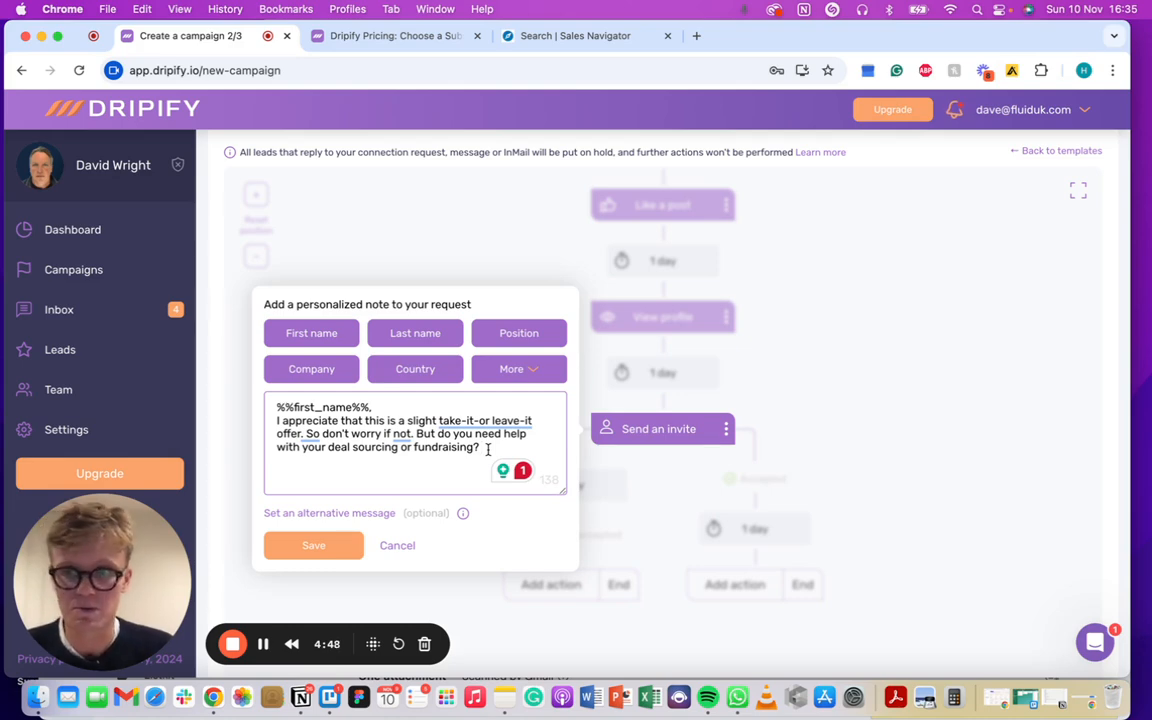
left_click(316, 546)
Add a View profile action and a Message action to the Accepted branch, leaving the message text unconfigured.
left_click_drag(805, 373, 938, 331)
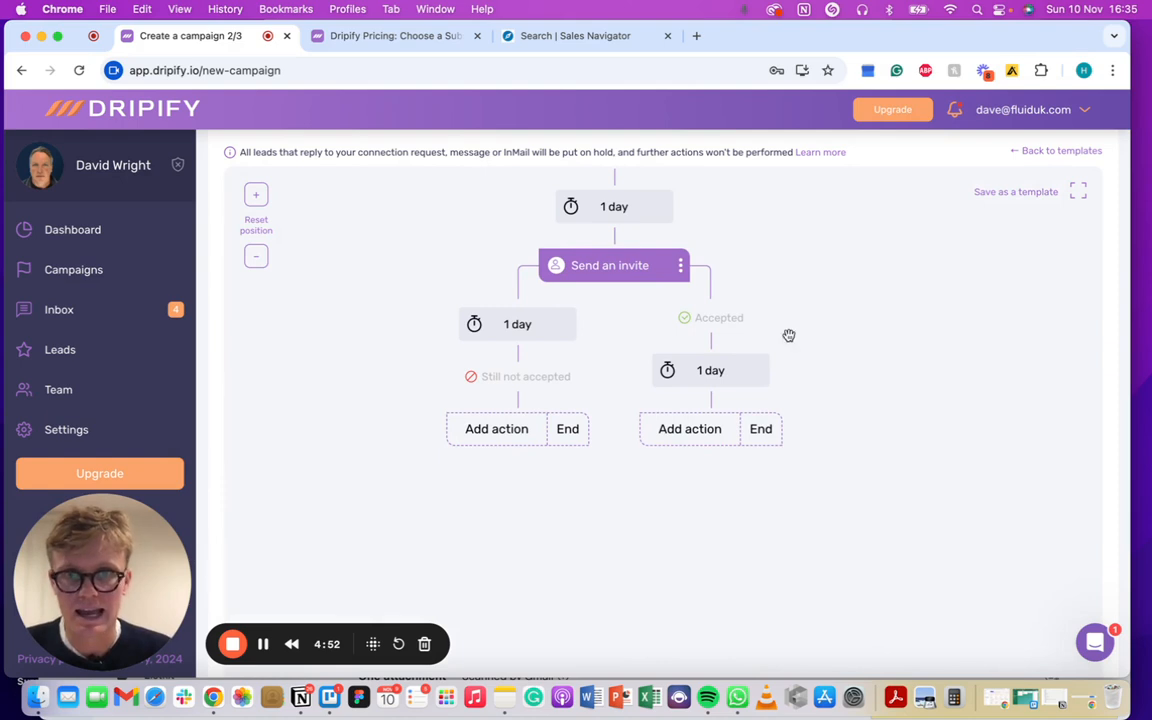
left_click(674, 432)
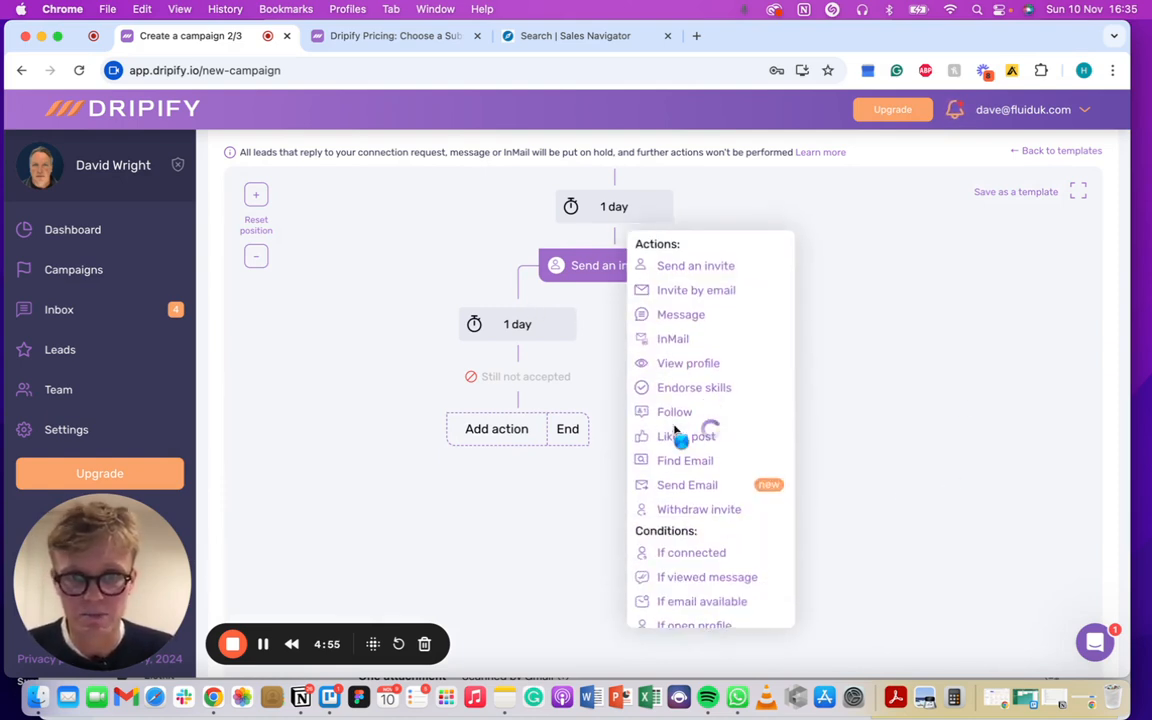
left_click(690, 356)
left_click(700, 500)
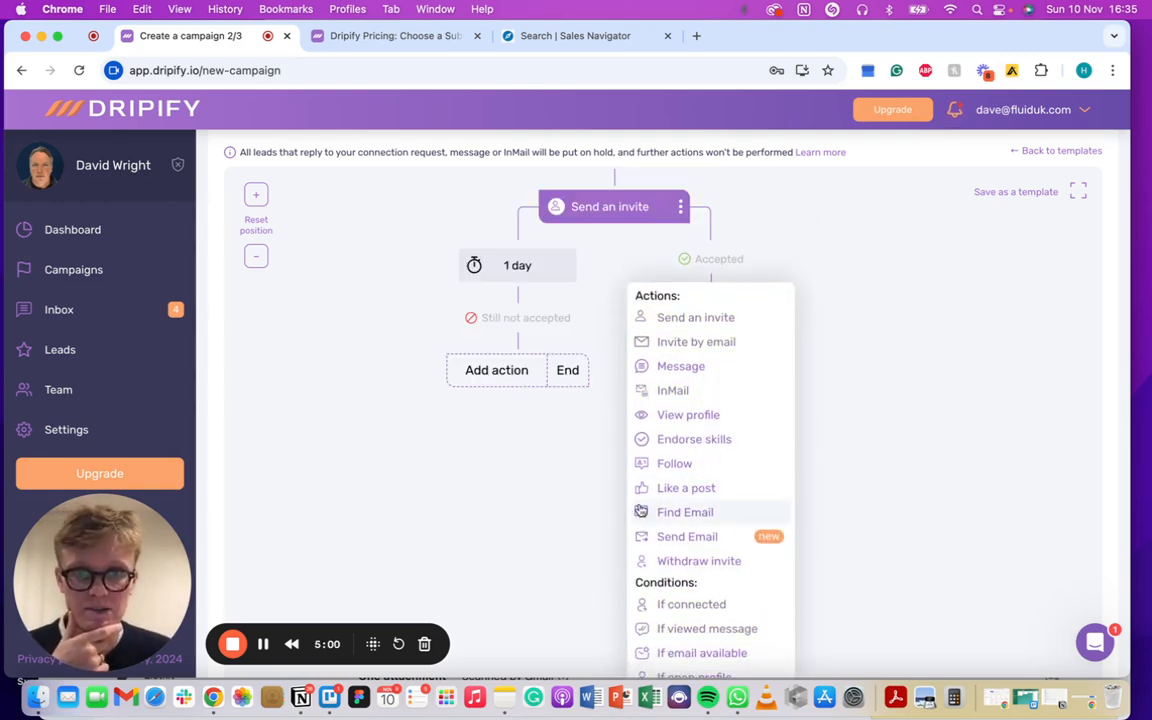
left_click(682, 372)
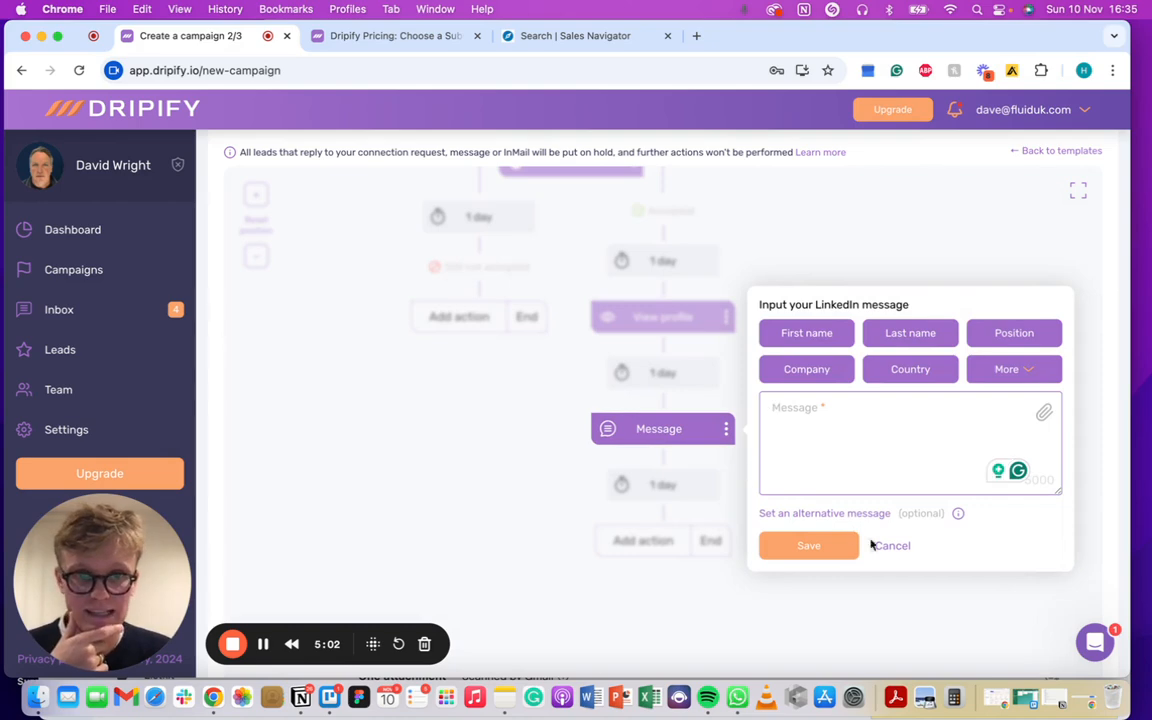
left_click(890, 545)
Remove the Message and View profile actions from the Accepted branch.
left_click(778, 430)
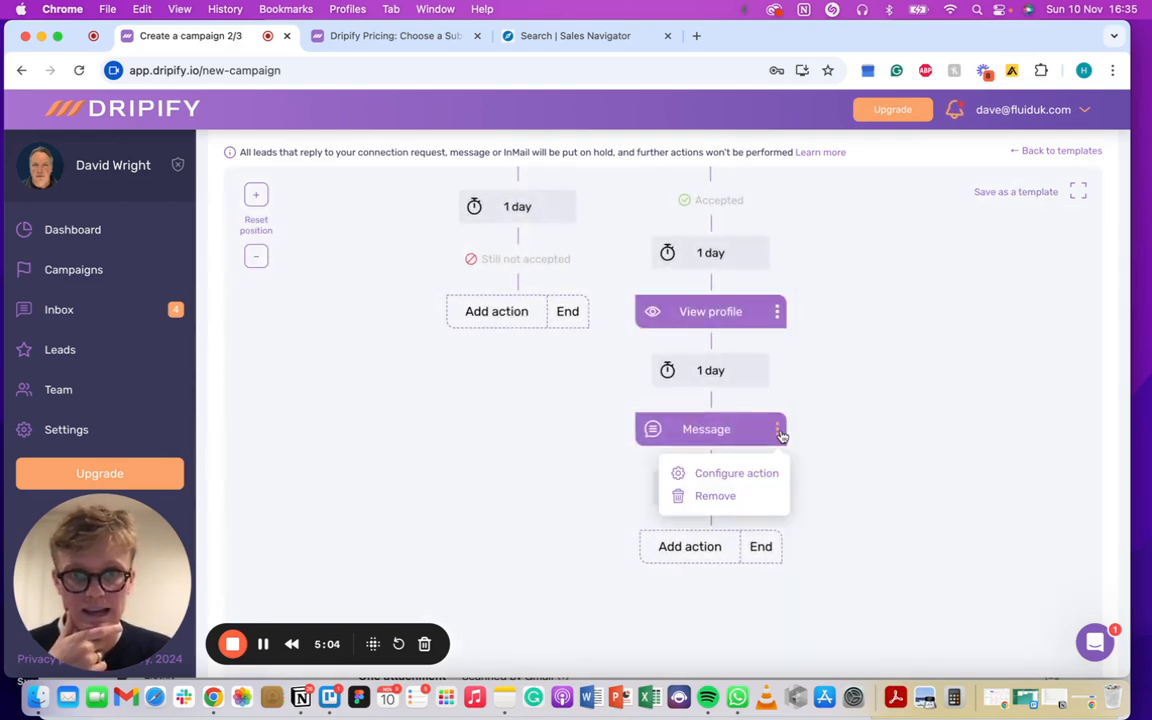
left_click(718, 495)
left_click(781, 575)
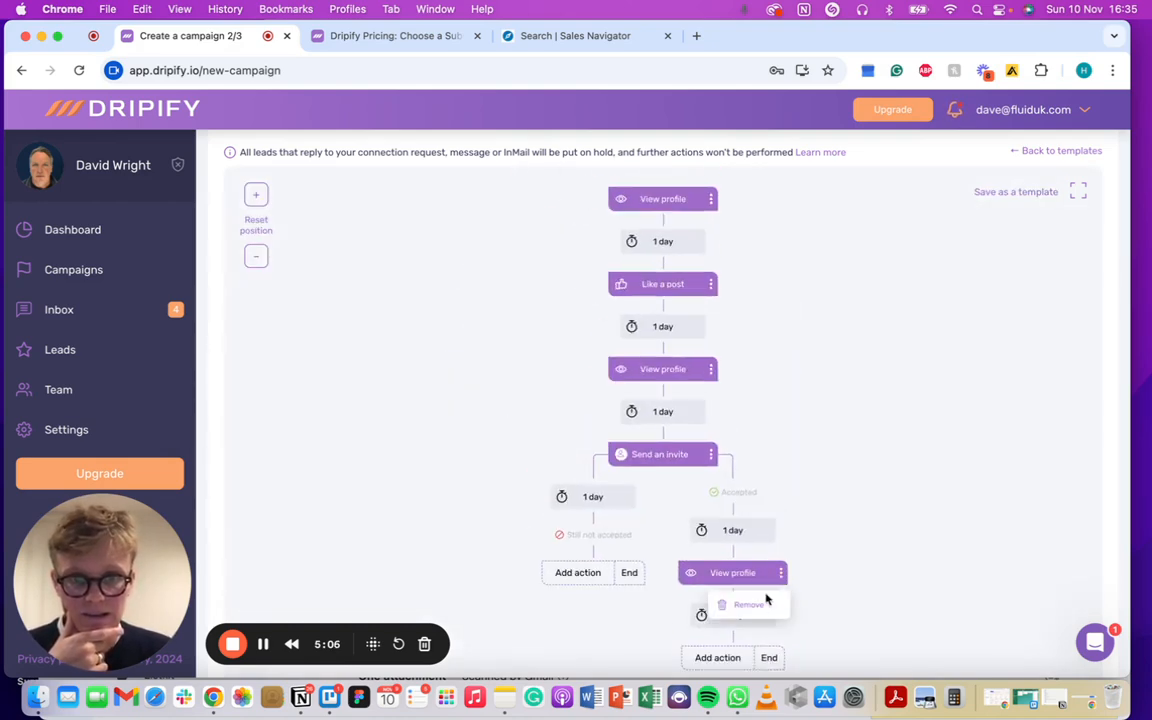
left_click(770, 602)
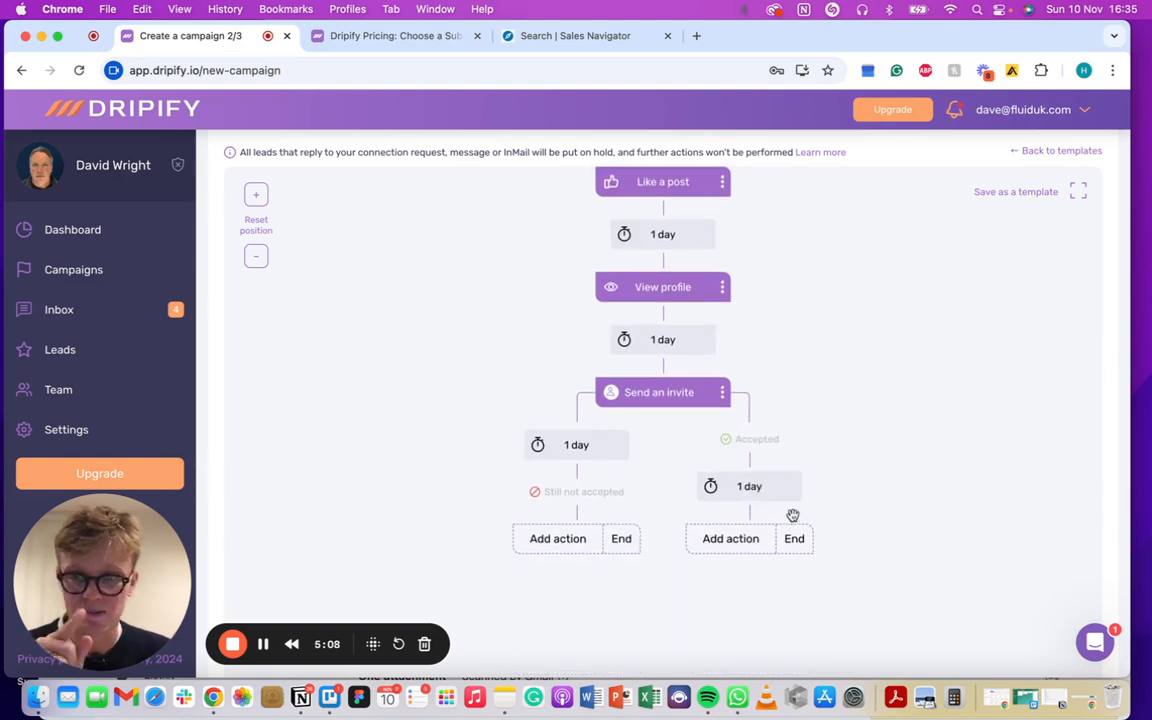
Add a View profile action followed by a Like a post action to the Still not accepted branch.
left_click_drag(465, 485, 429, 432)
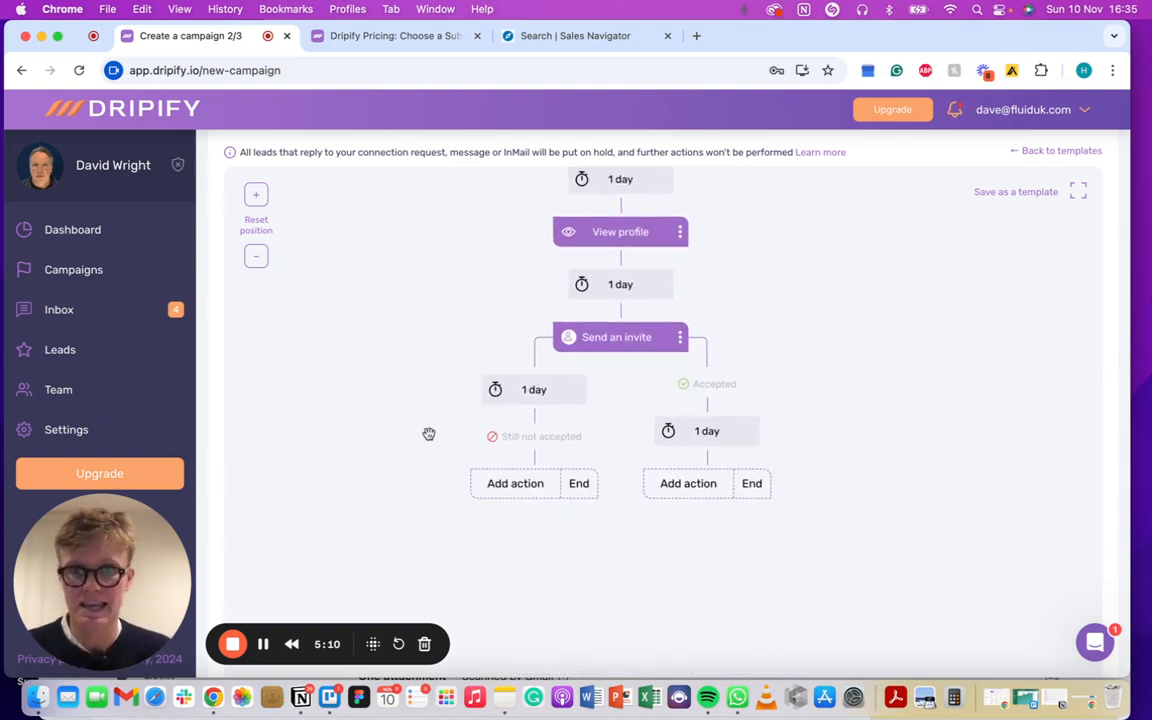
left_click(530, 483)
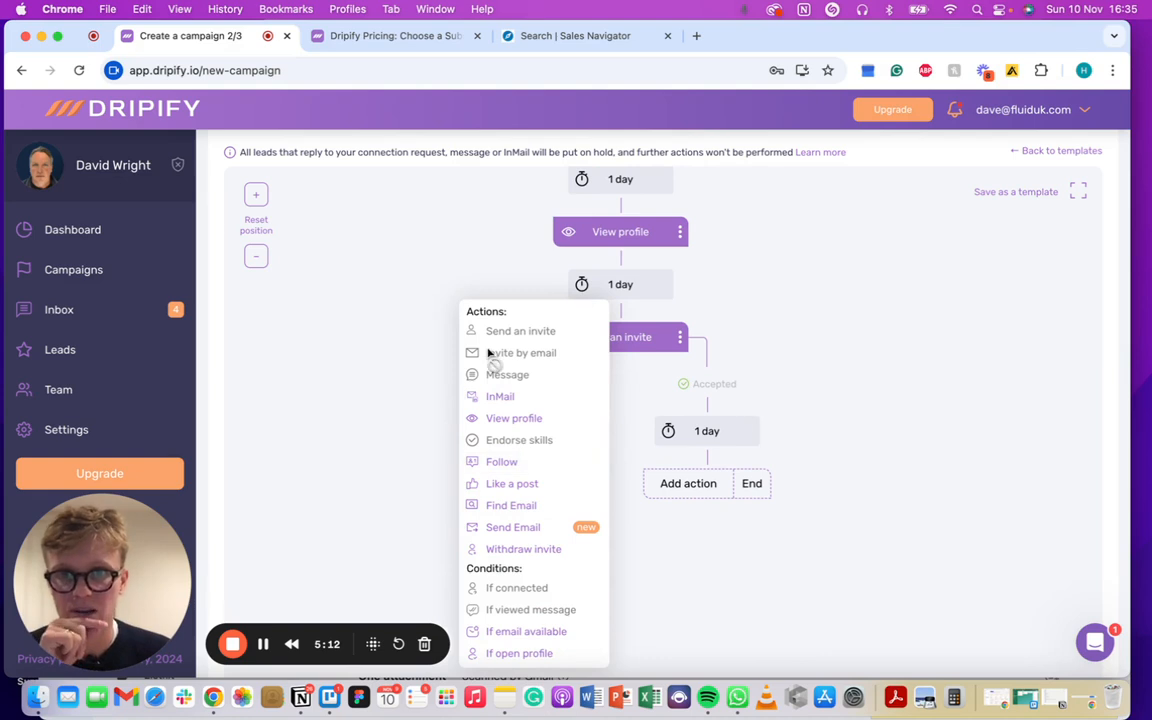
left_click(514, 418)
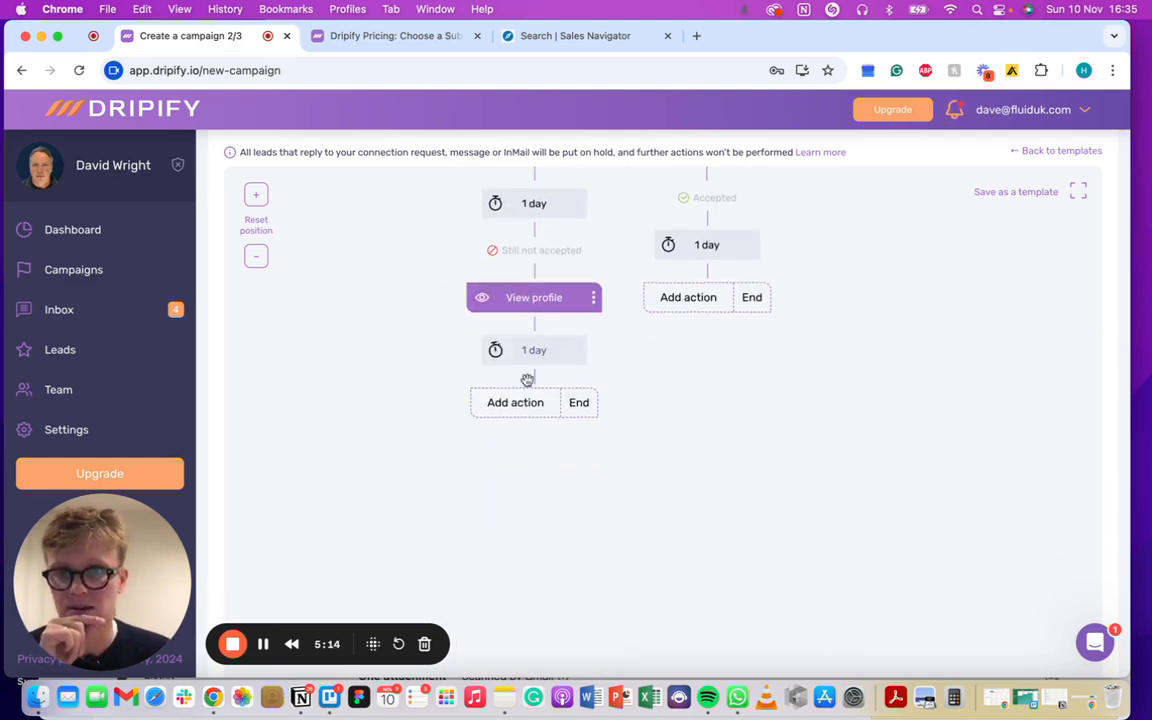
left_click(512, 403)
left_click(509, 334)
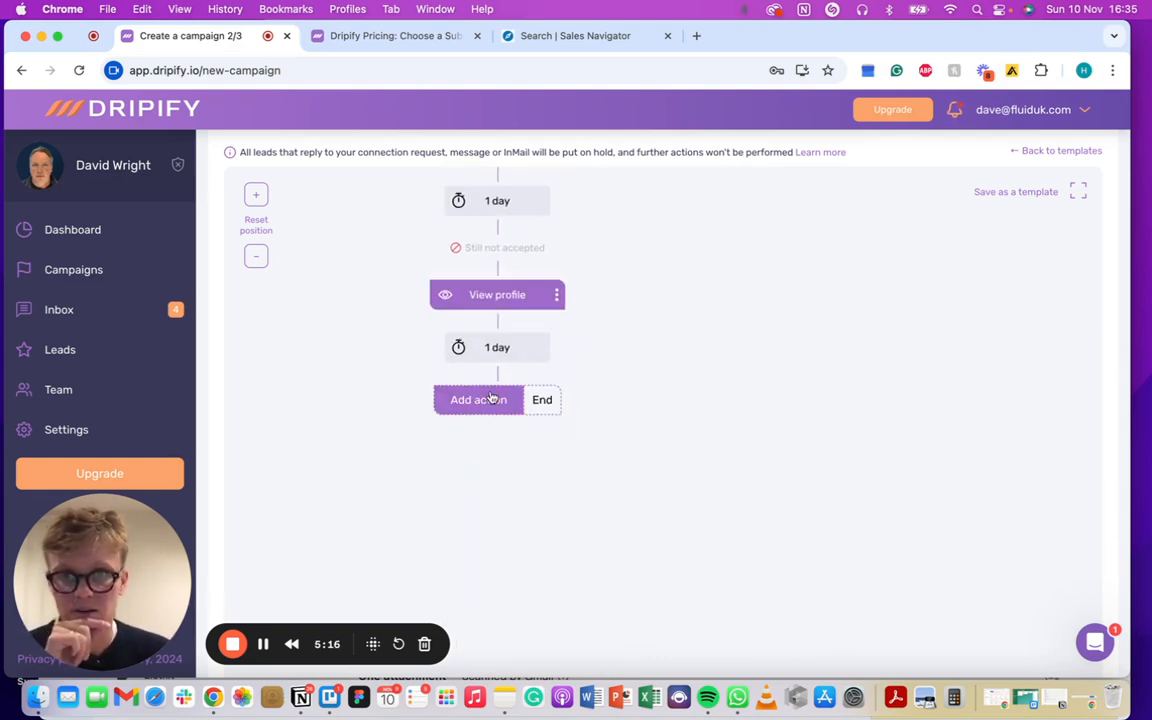
left_click(470, 399)
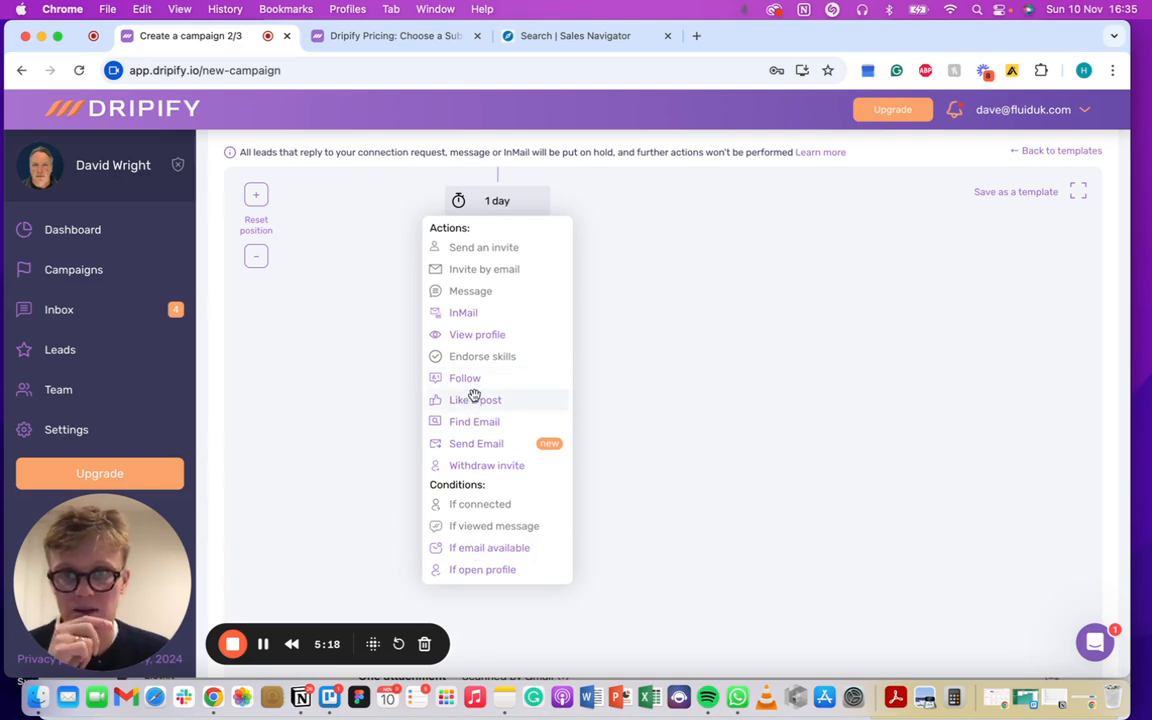
left_click(474, 399)
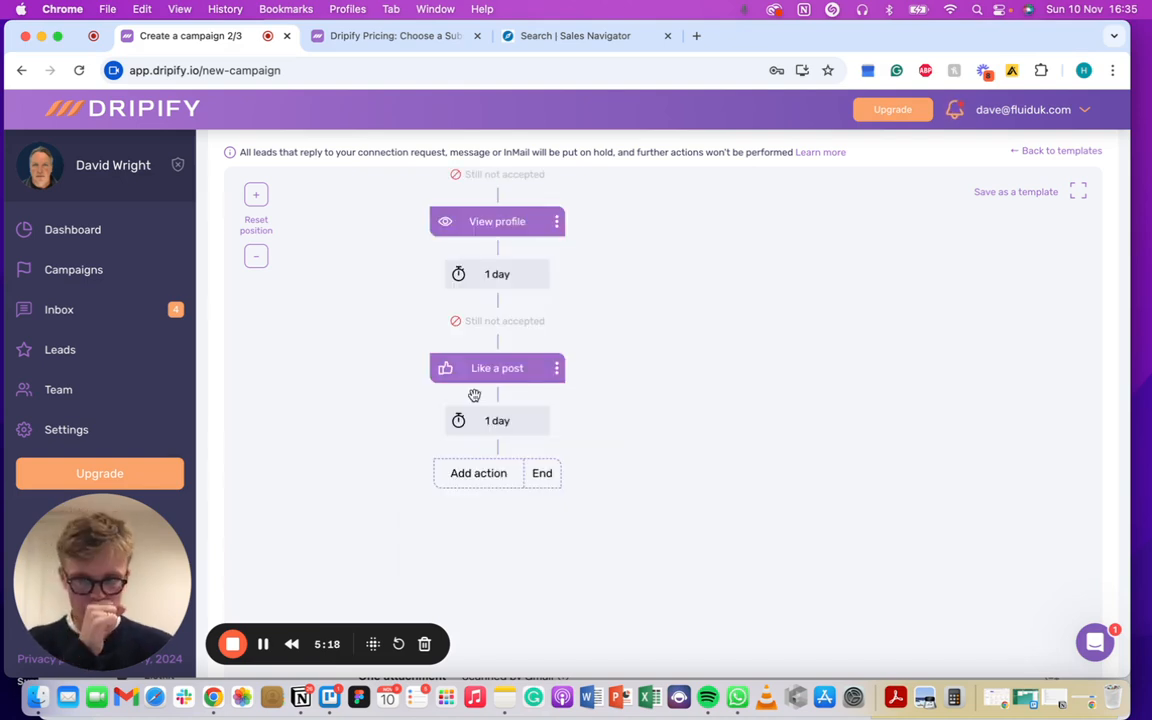
Append another View profile action to the Still not accepted branch and end it with the "Wait until an invite is accepted" condition.
left_click(400, 476)
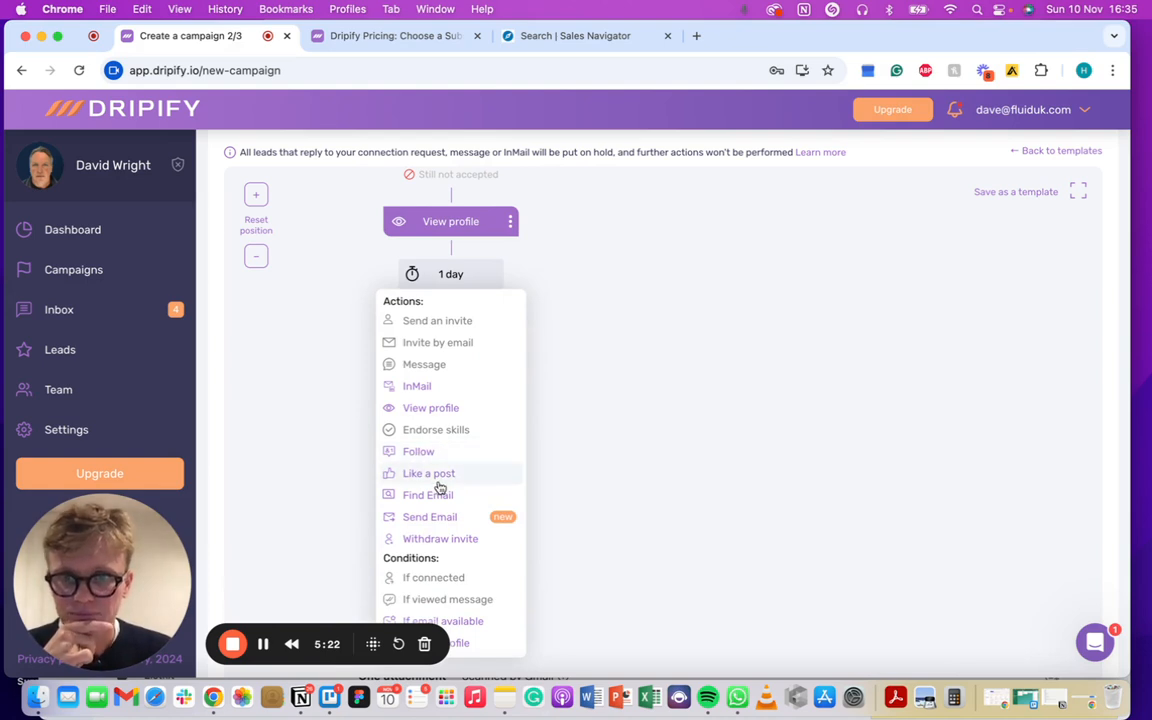
left_click(420, 408)
left_click(494, 541)
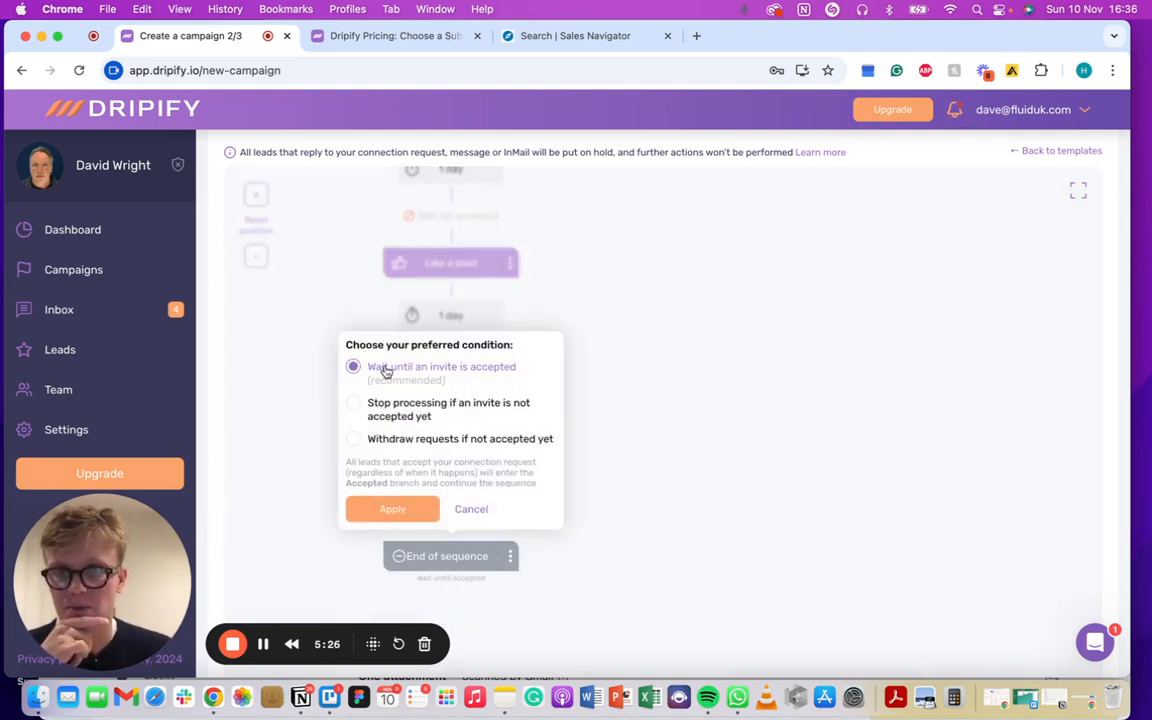
left_click(395, 507)
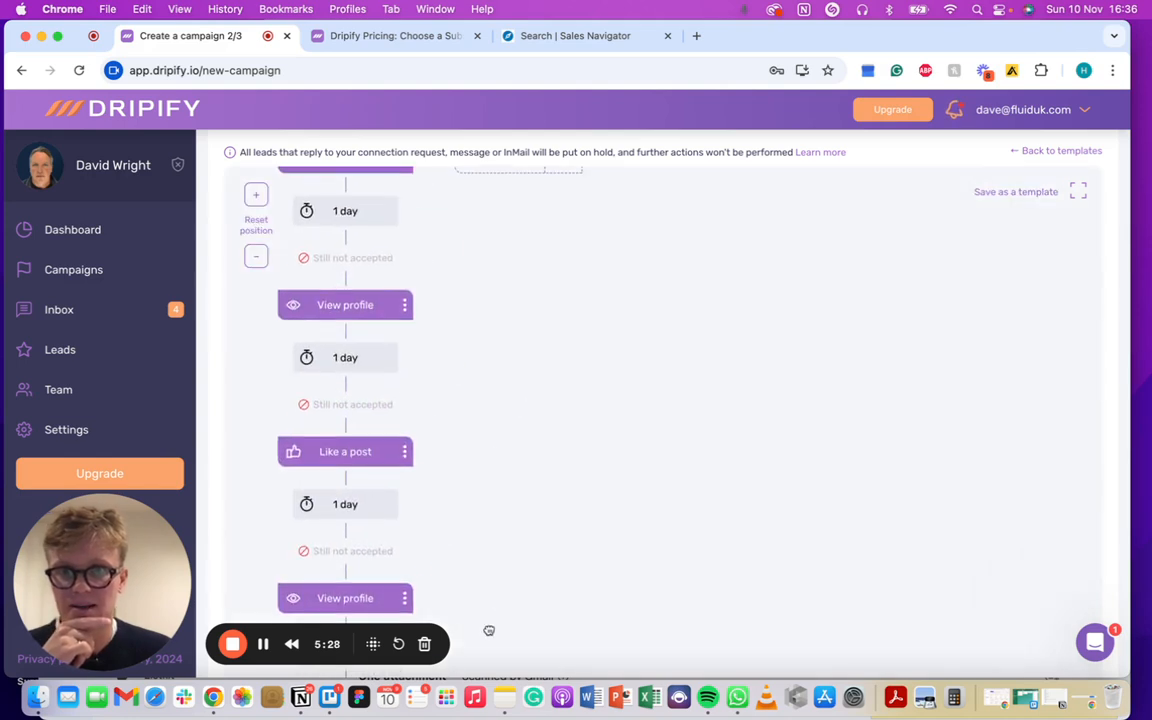
Review the personalized note on the Send an invite action without changing it, and examine the surrounding campaign sequence.
left_click_drag(486, 437, 564, 637)
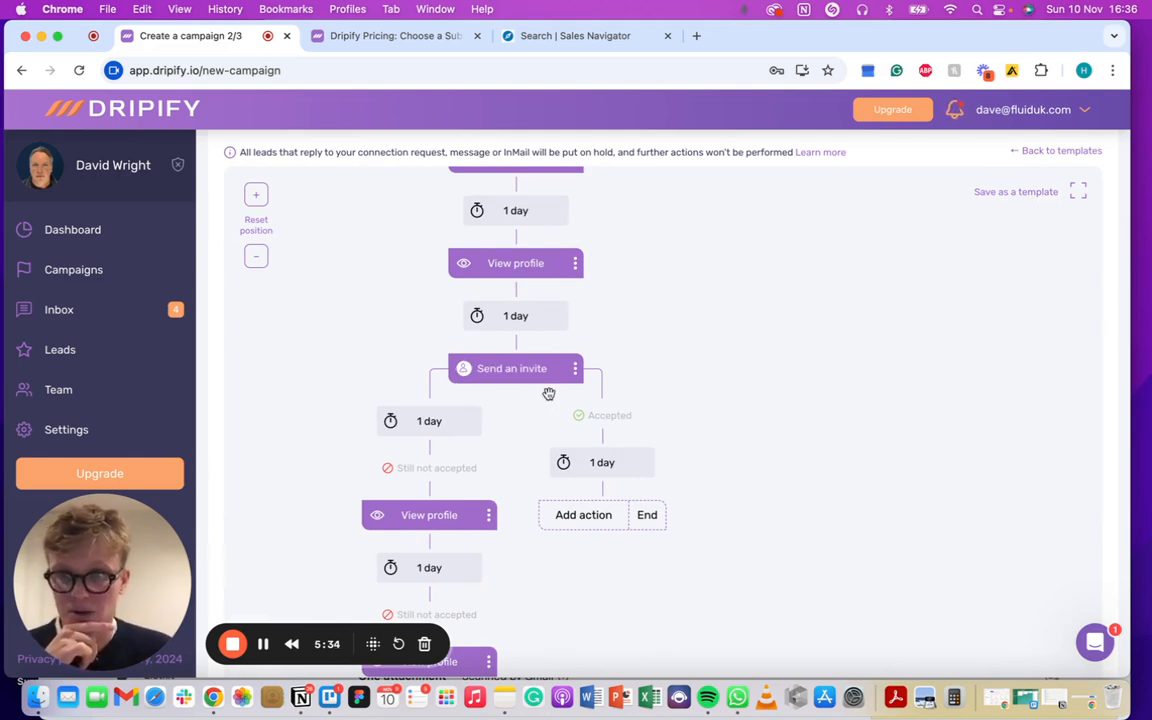
left_click_drag(787, 409, 852, 363)
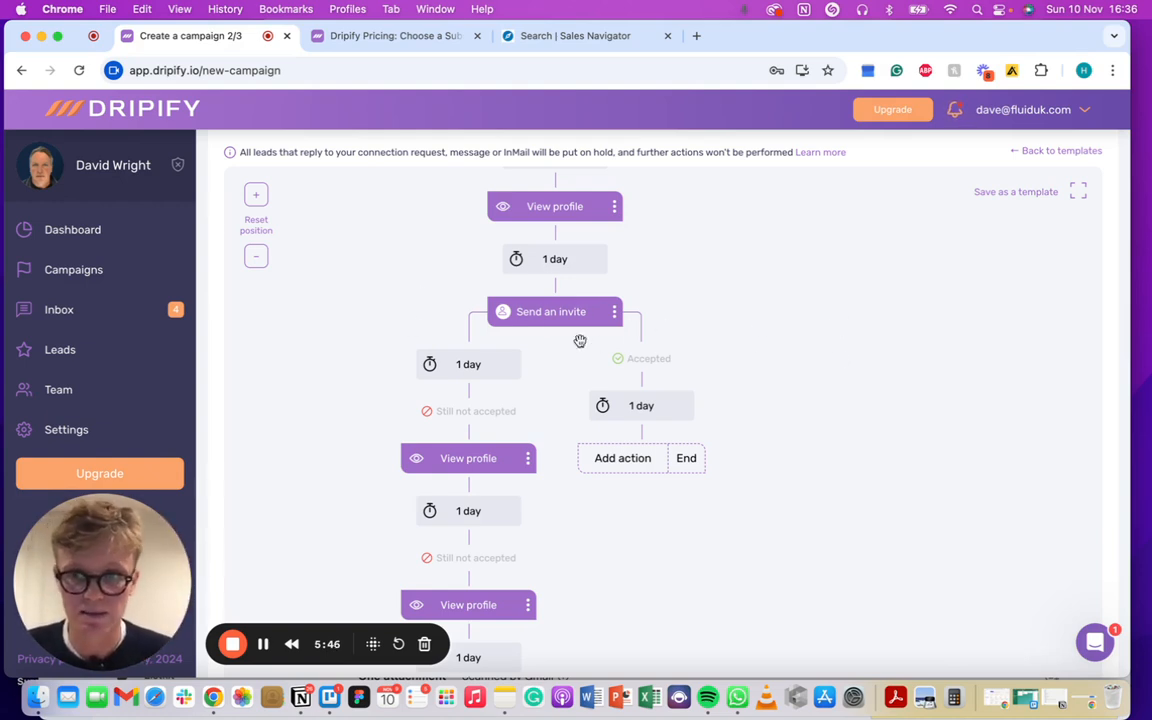
left_click(546, 316)
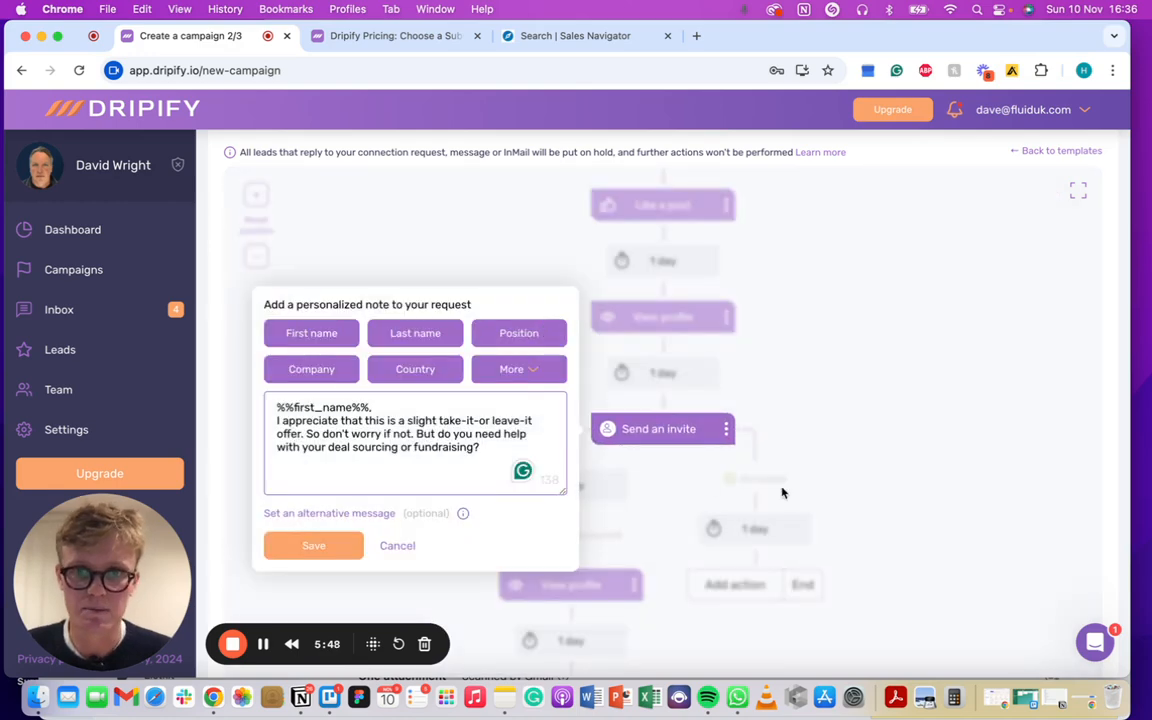
left_click(858, 466)
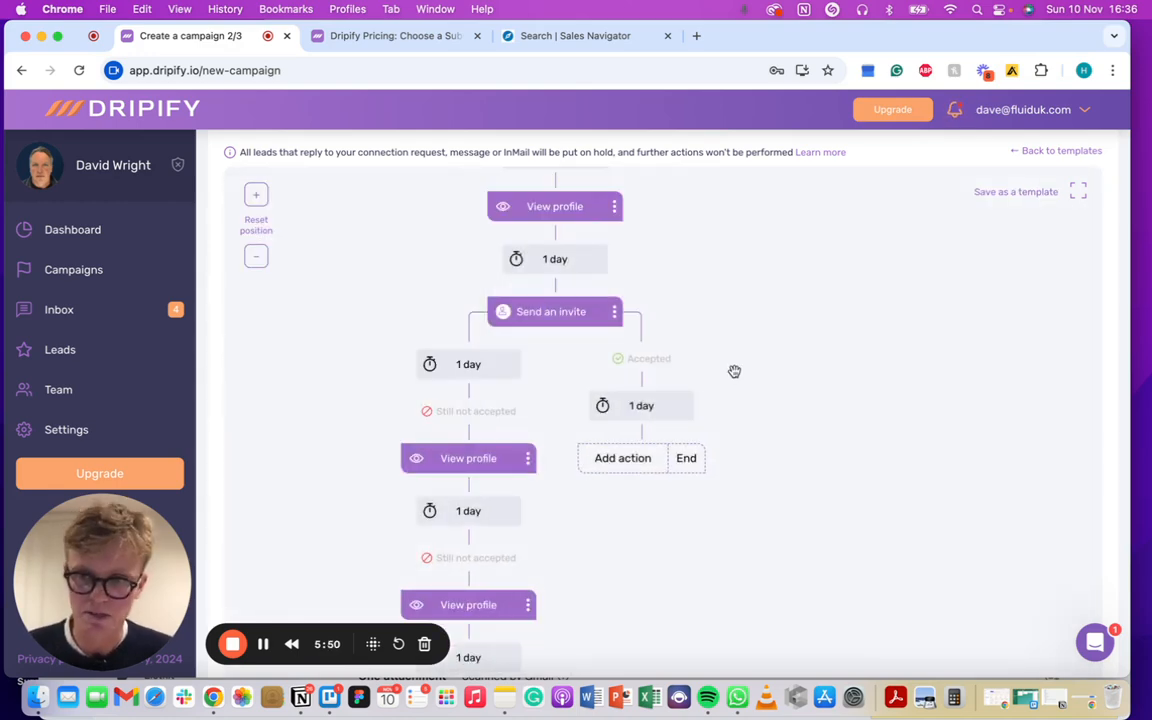
left_click_drag(733, 370, 727, 373)
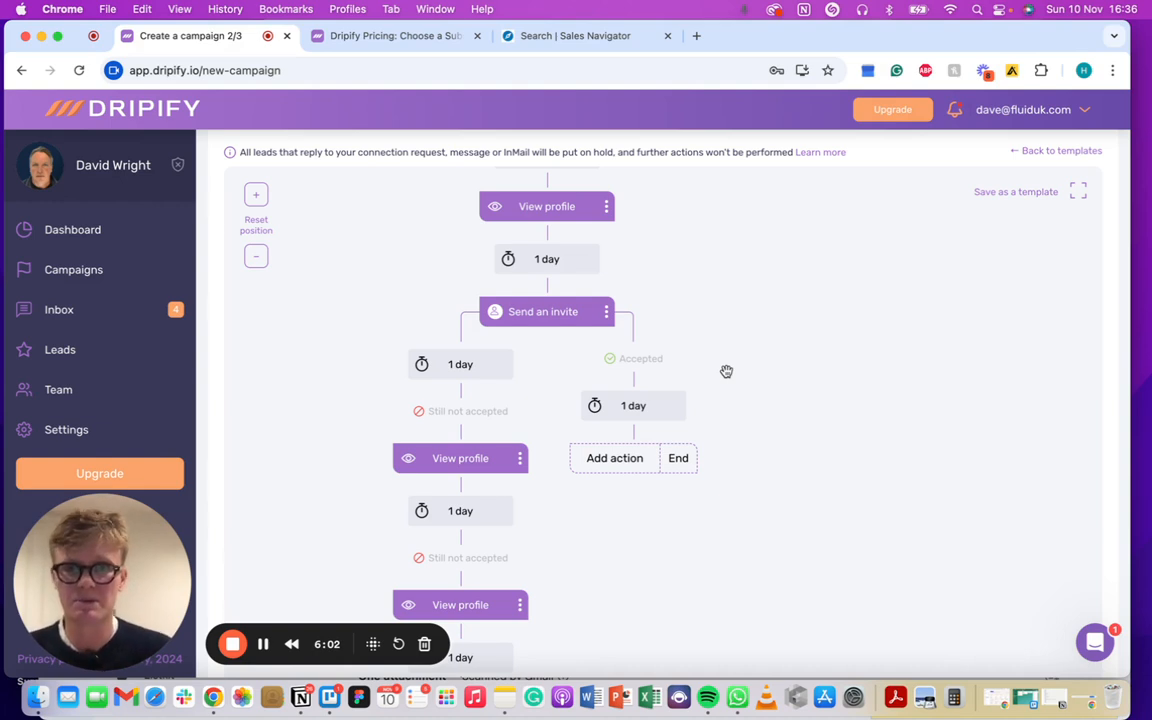
left_click_drag(726, 371, 736, 545)
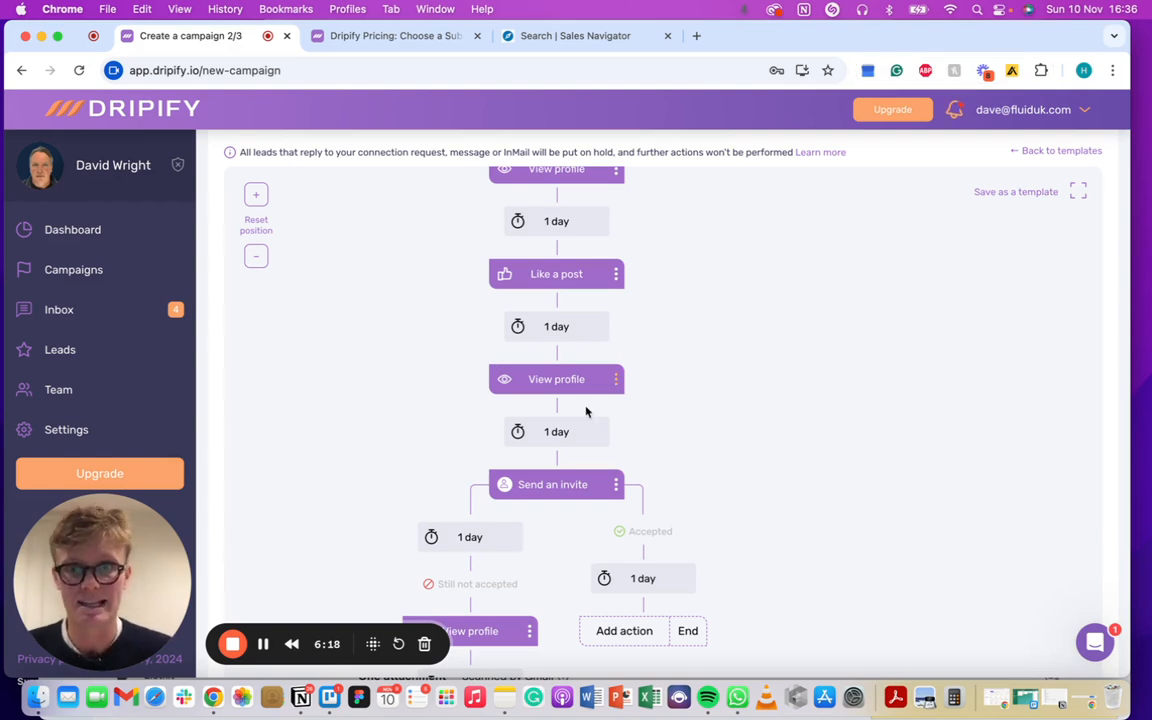
scroll(769, 296, "down", 3)
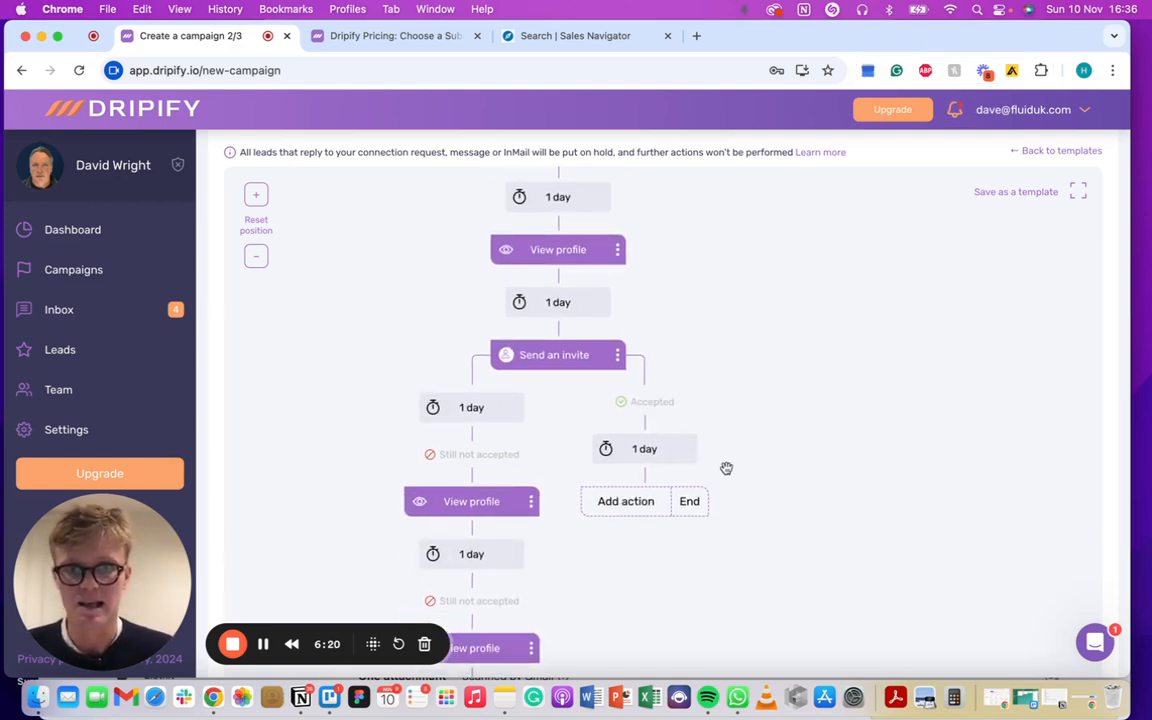